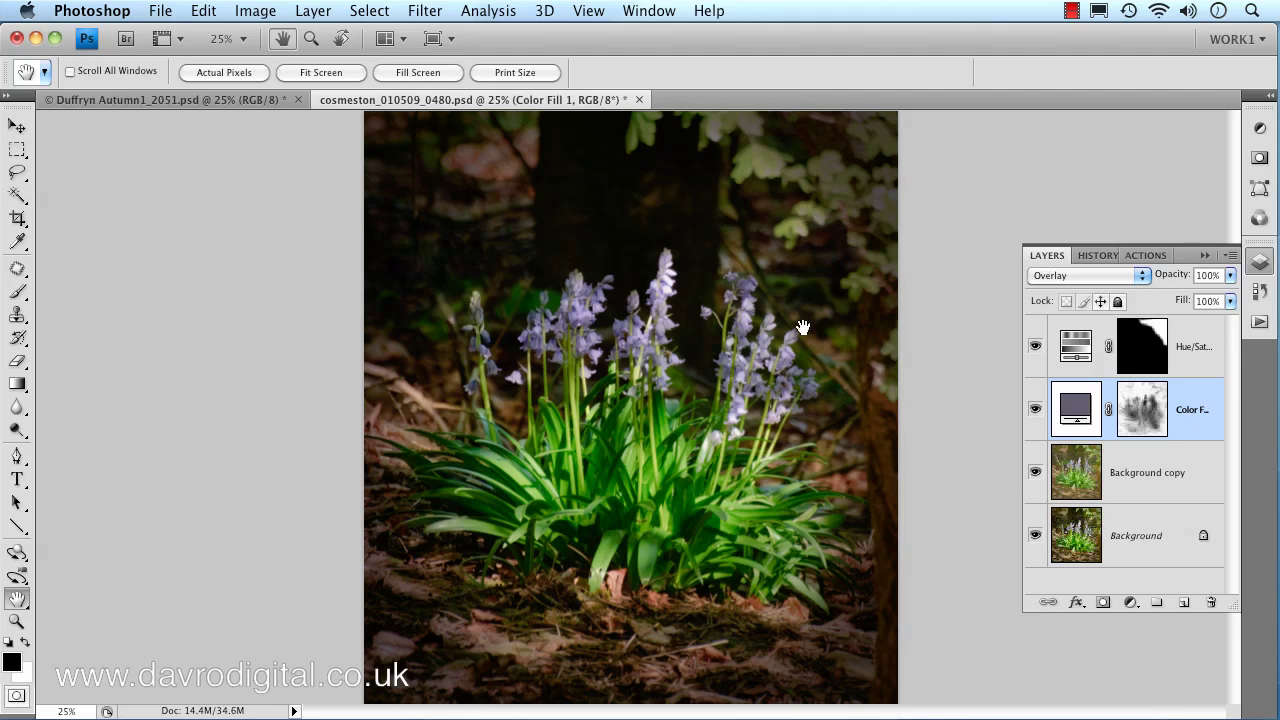
Compare the bluebell photo with and without the layers above its Background.
left_click(1029, 538, "alt")
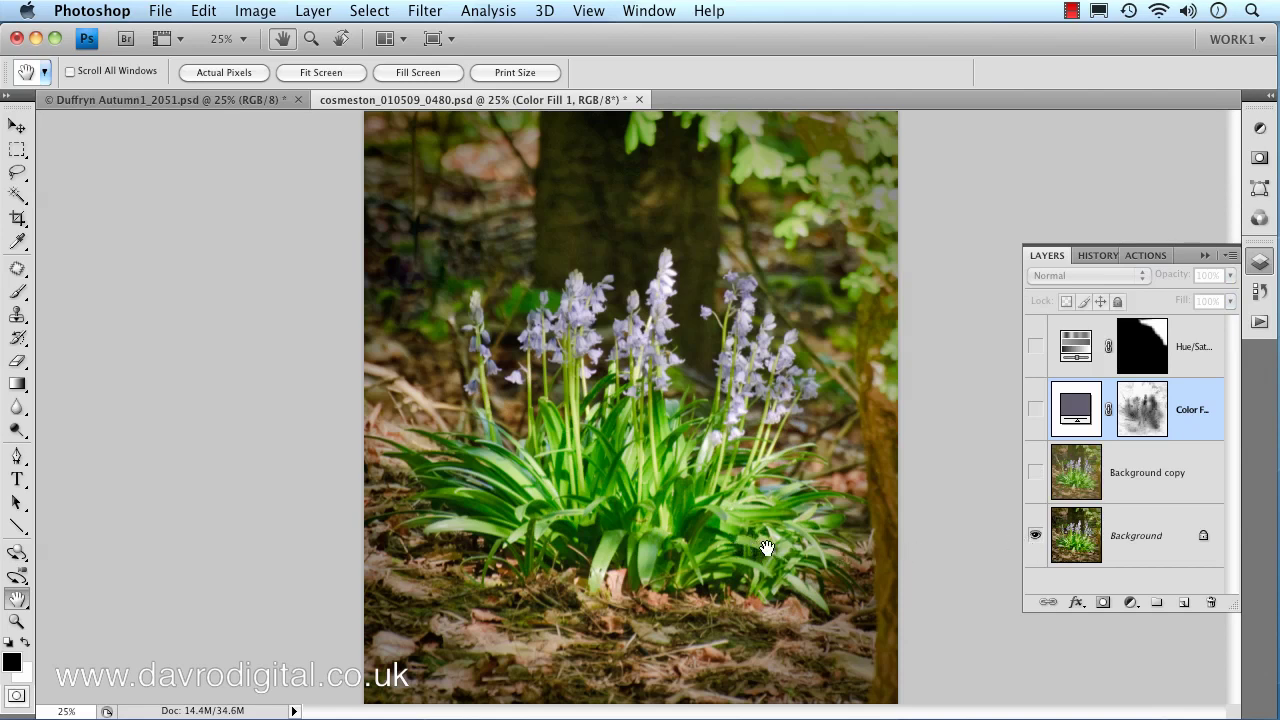
left_click(1035, 540, "alt")
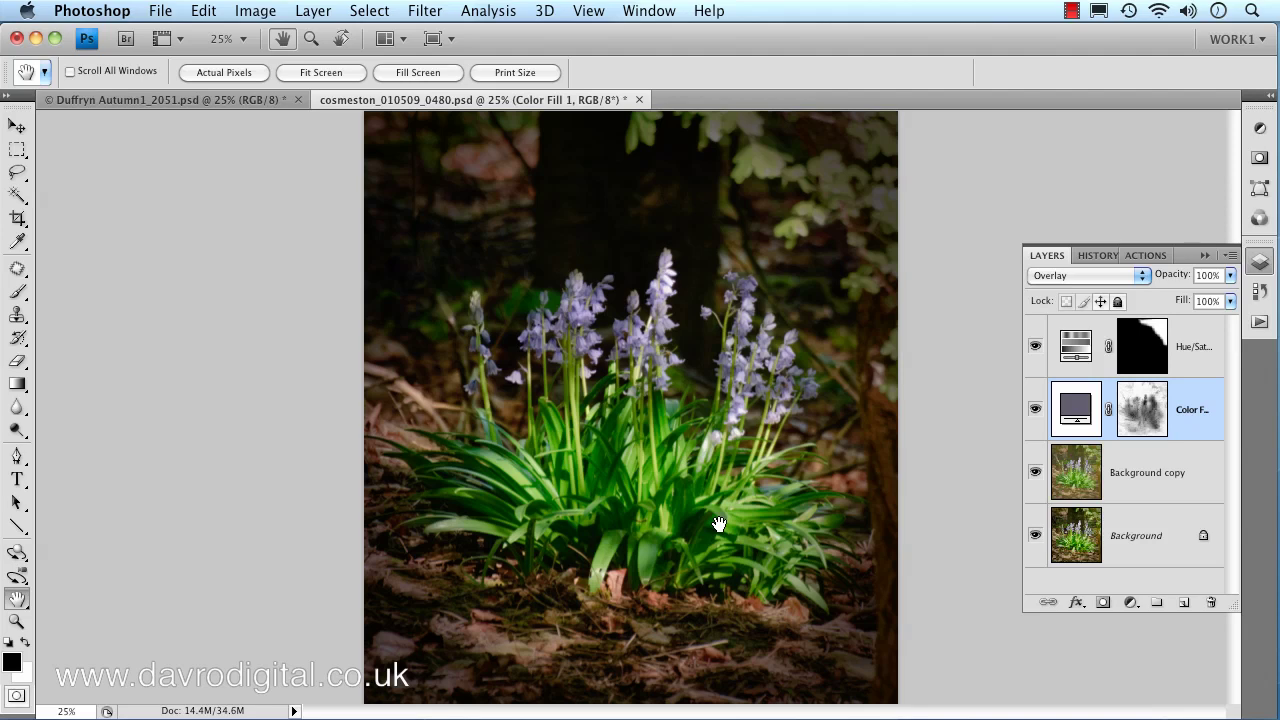
Duplicate the Background layer of Duffryn Autumn1_2051.psd, set the copy to Multiply, and compare the image with and without it.
left_click(263, 100)
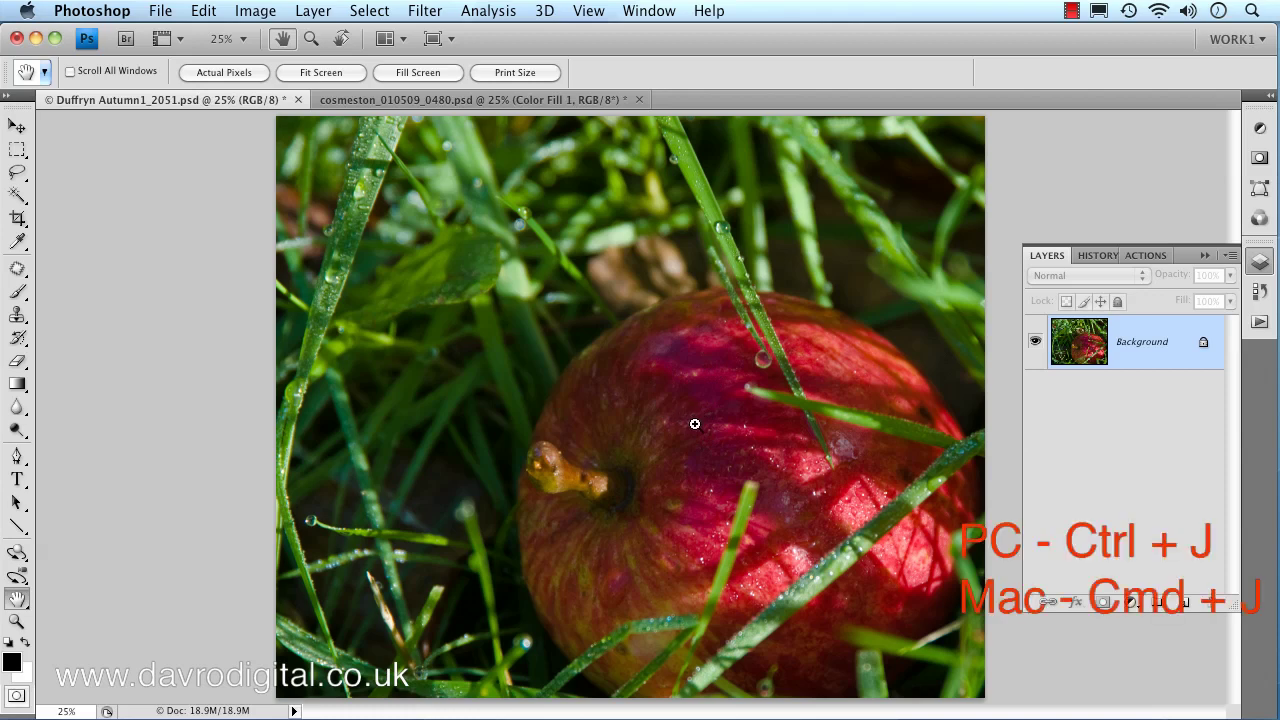
key("super+j")
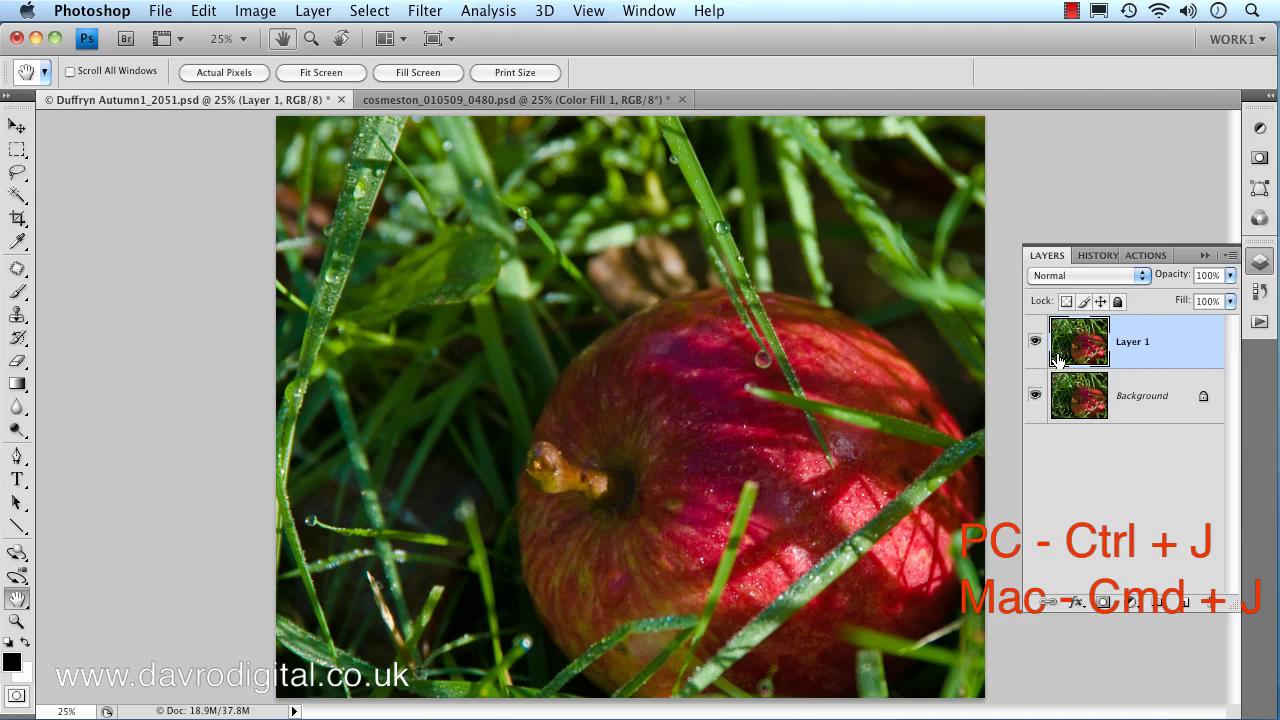
left_click(1093, 279)
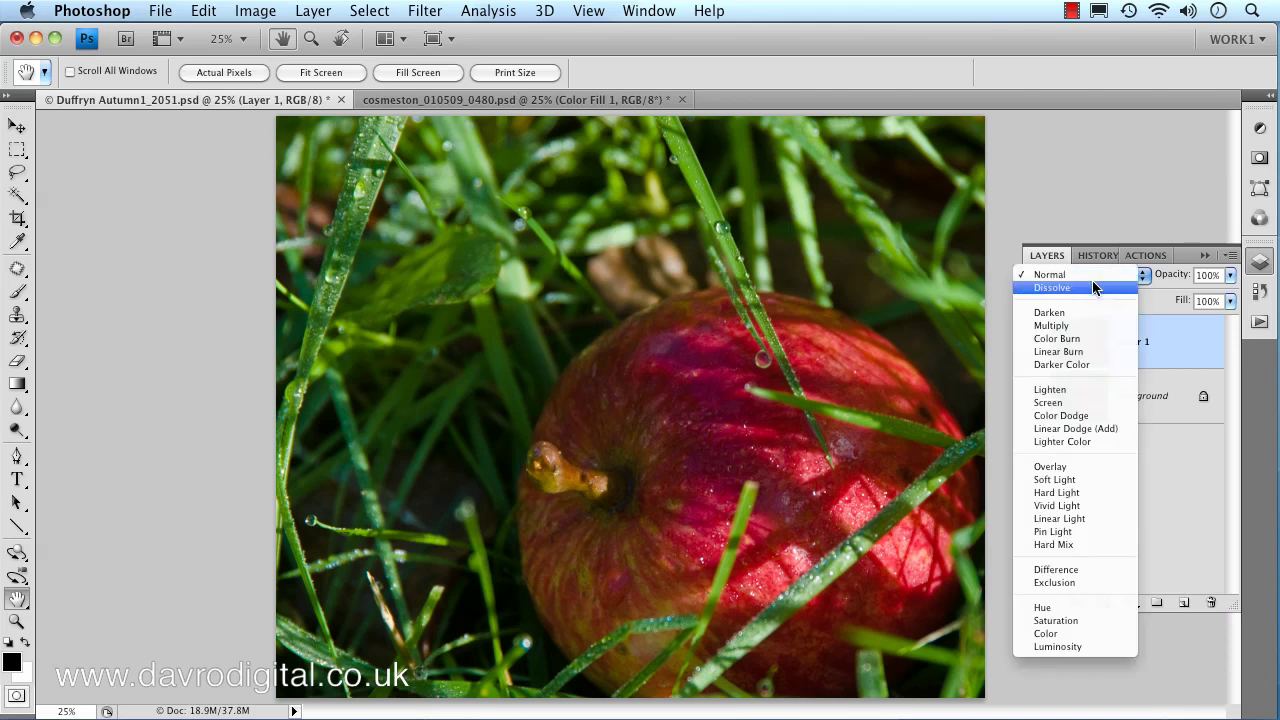
left_click(1082, 331)
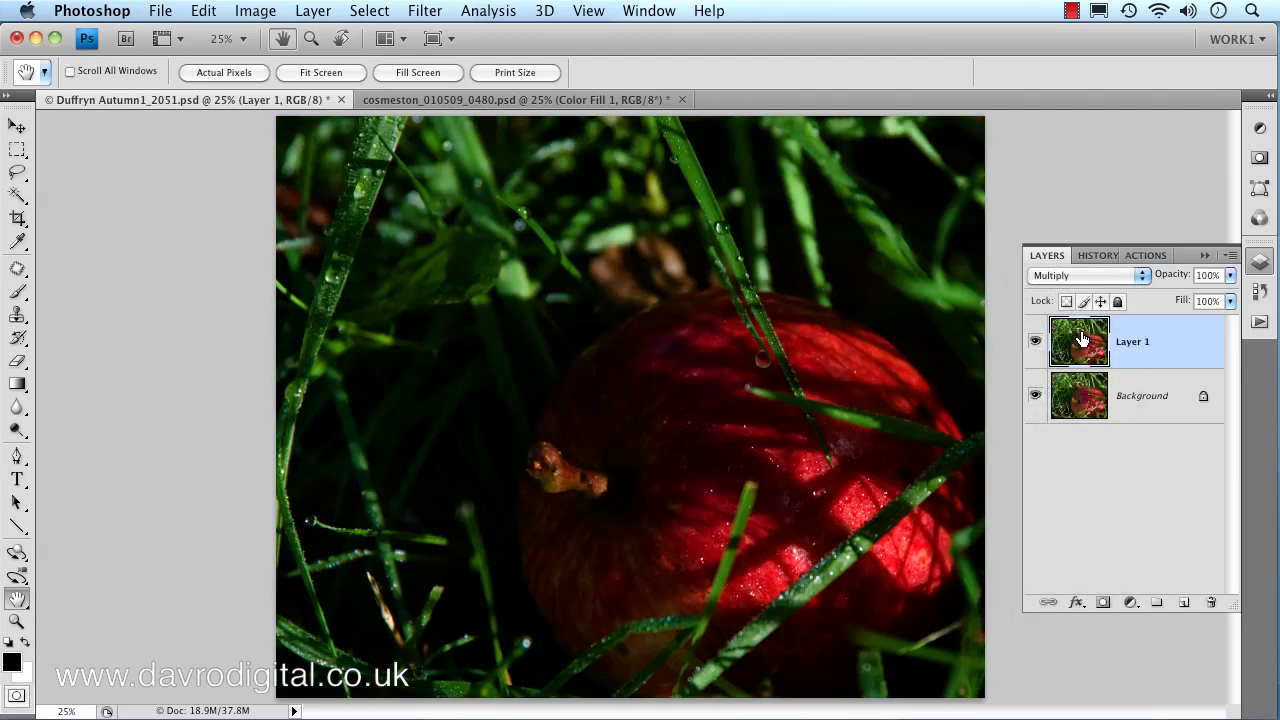
left_click(1036, 345)
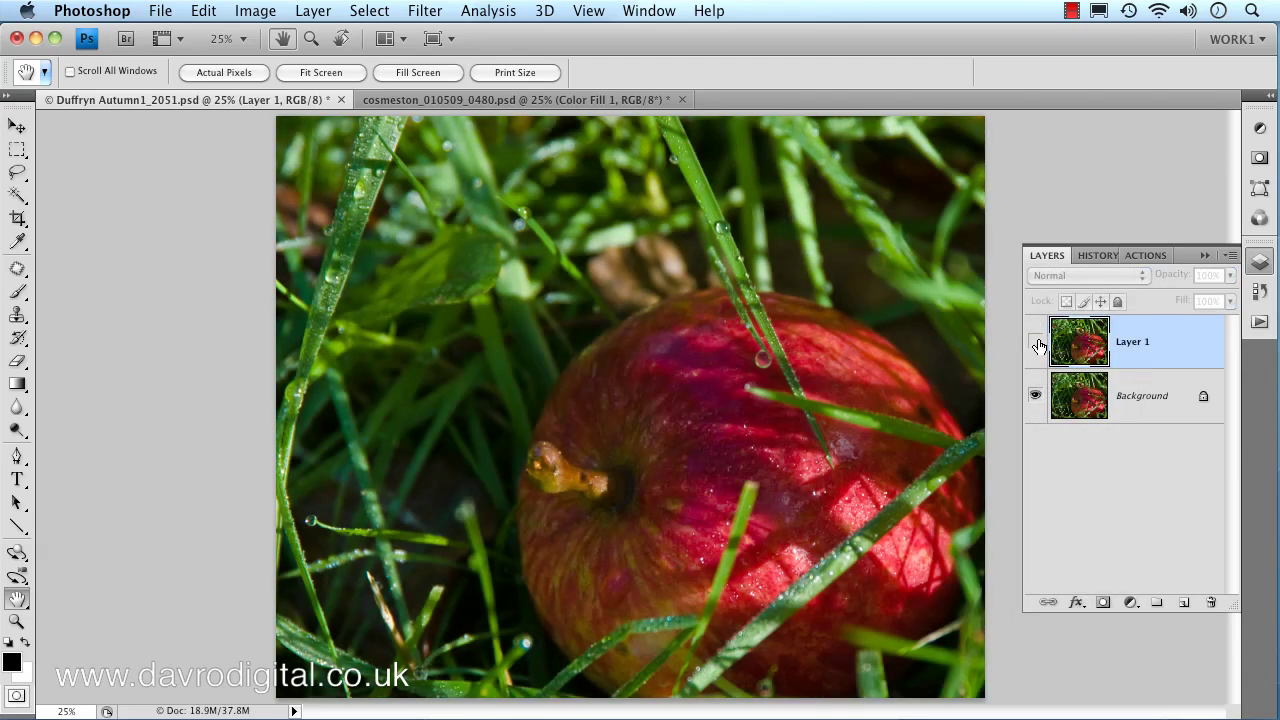
left_click(1036, 344)
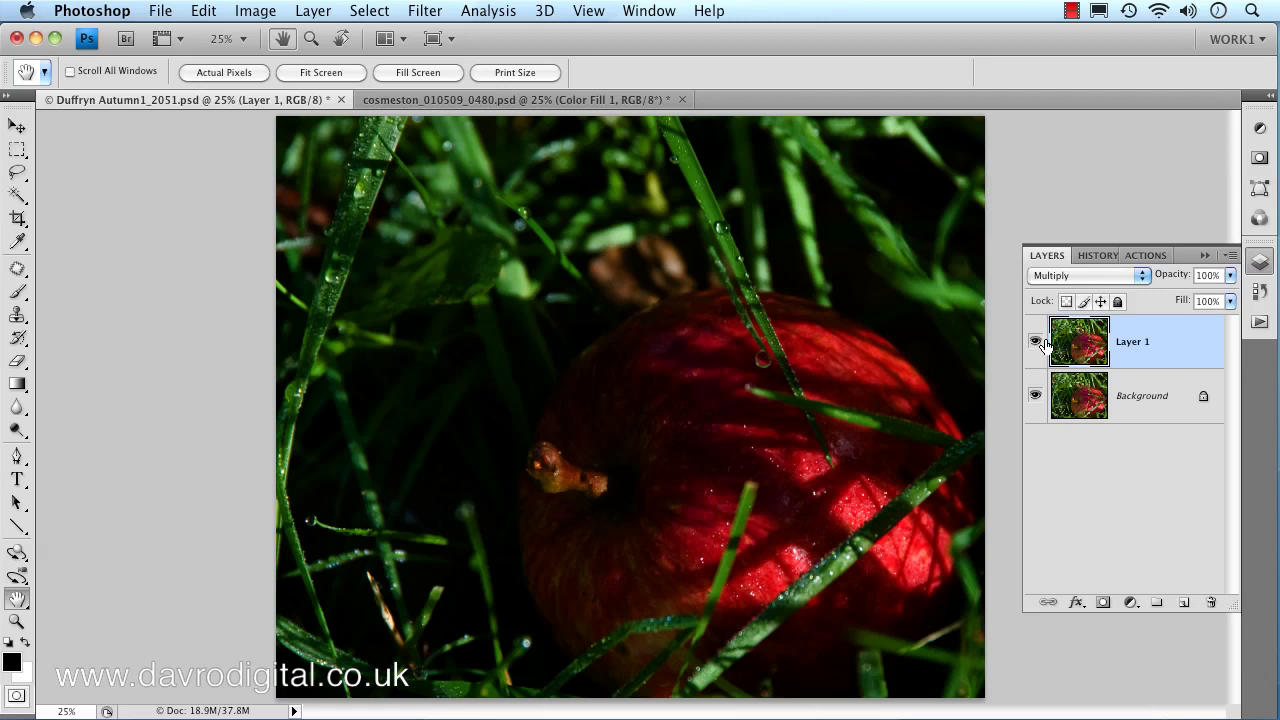
Add a layer mask to the Multiply layer and set up a radial Foreground to Transparent gradient at 70% opacity.
left_click(1102, 604)
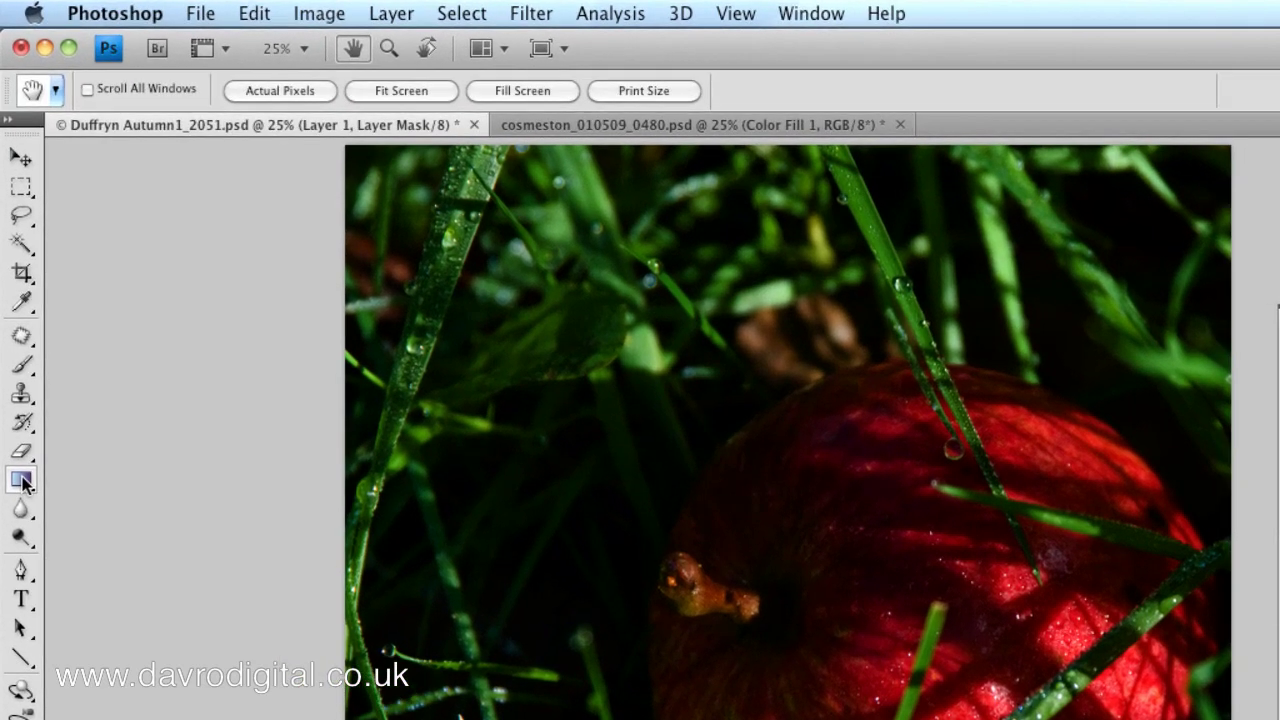
left_click(18, 385)
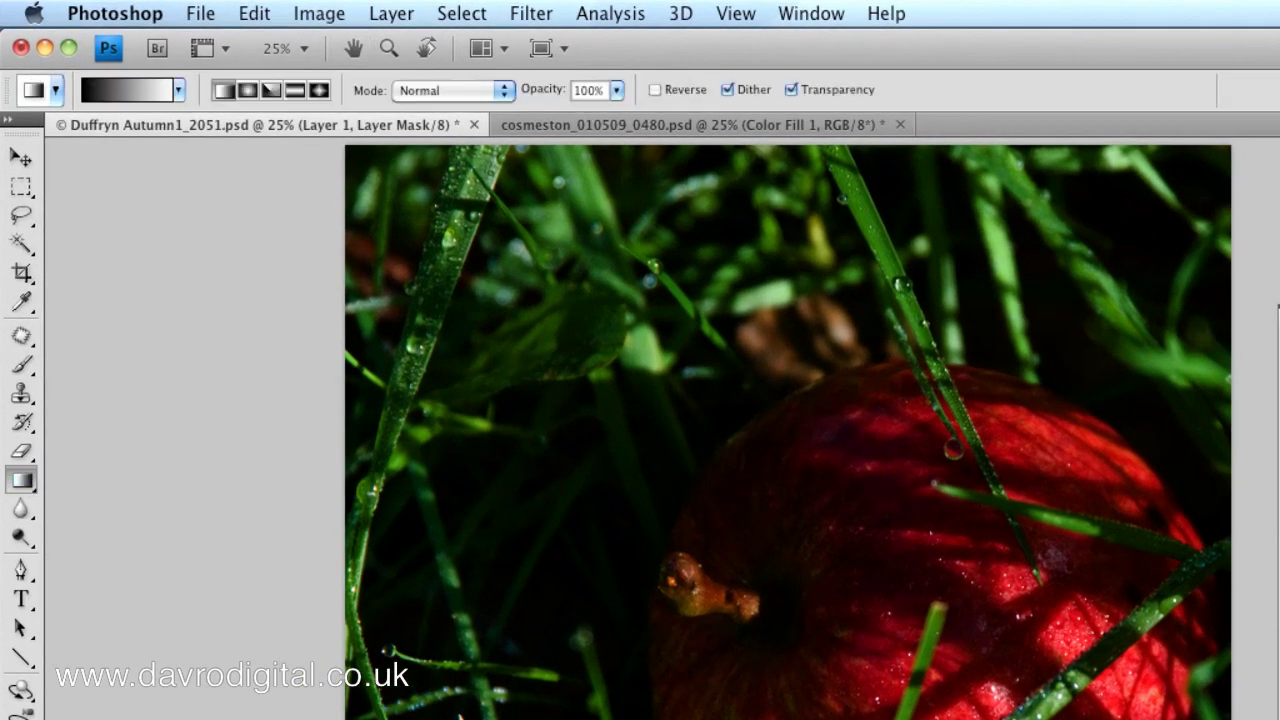
left_click(248, 91)
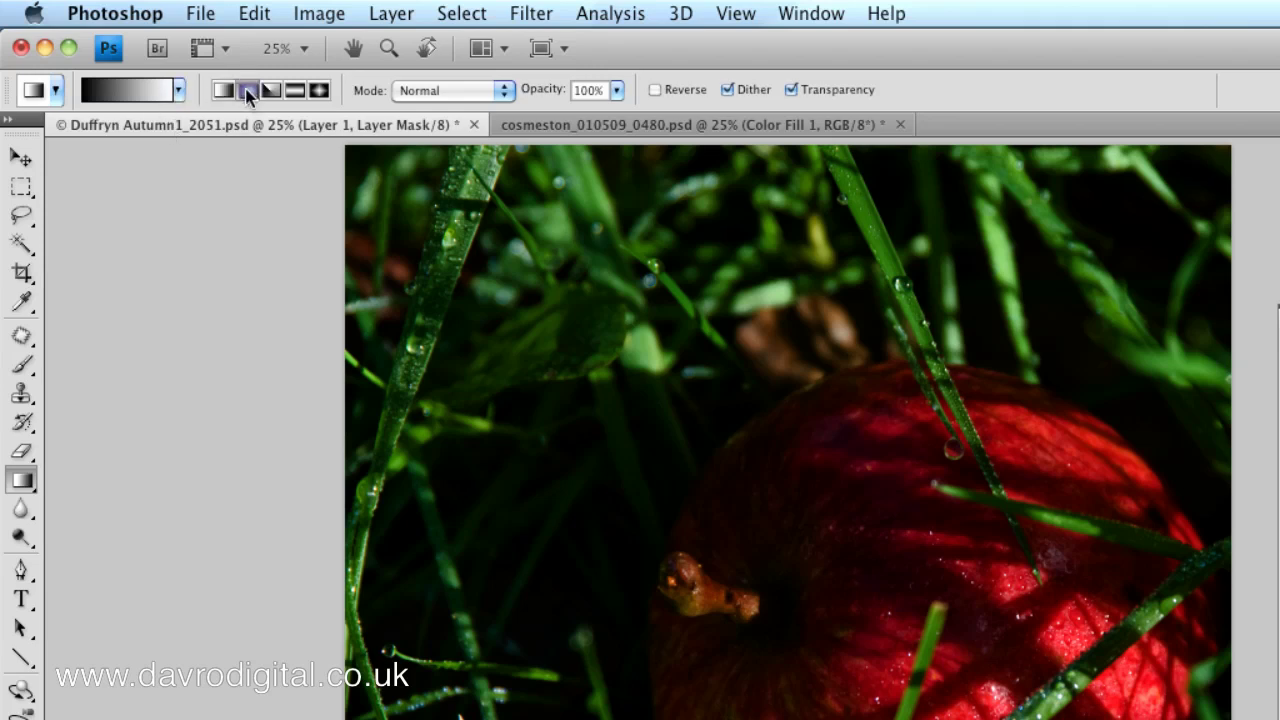
left_click(148, 91)
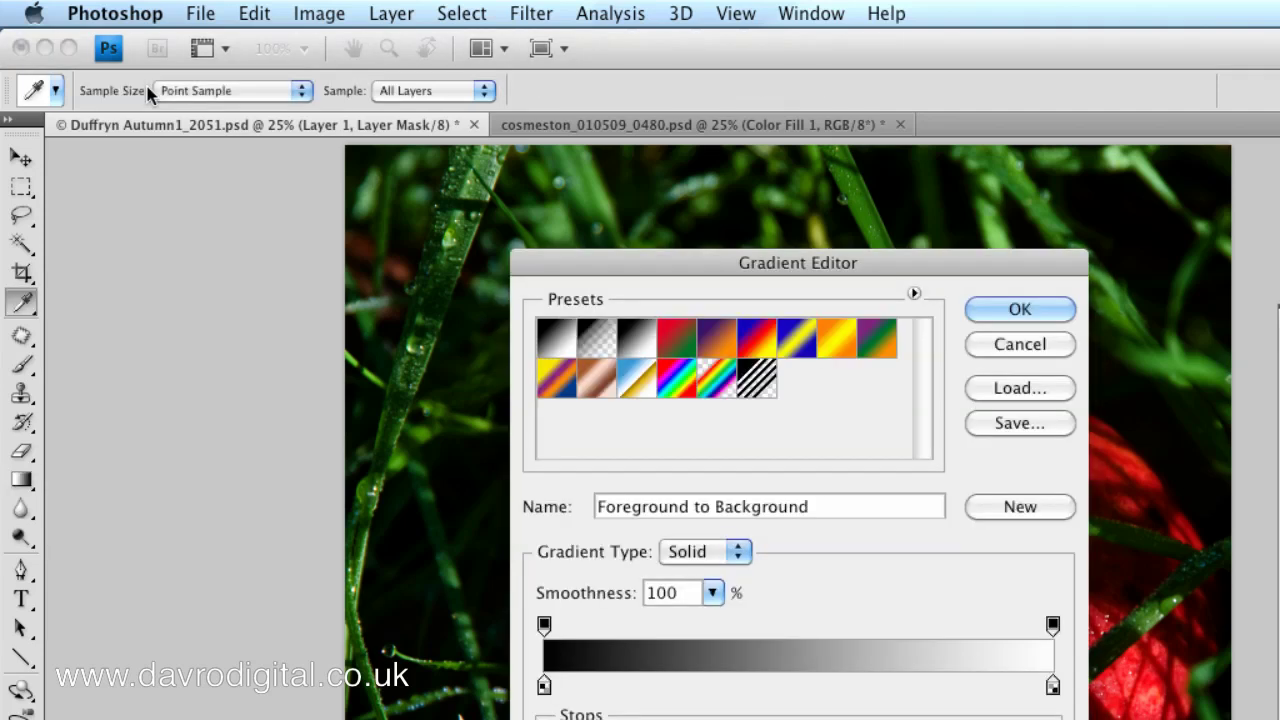
left_click(604, 340)
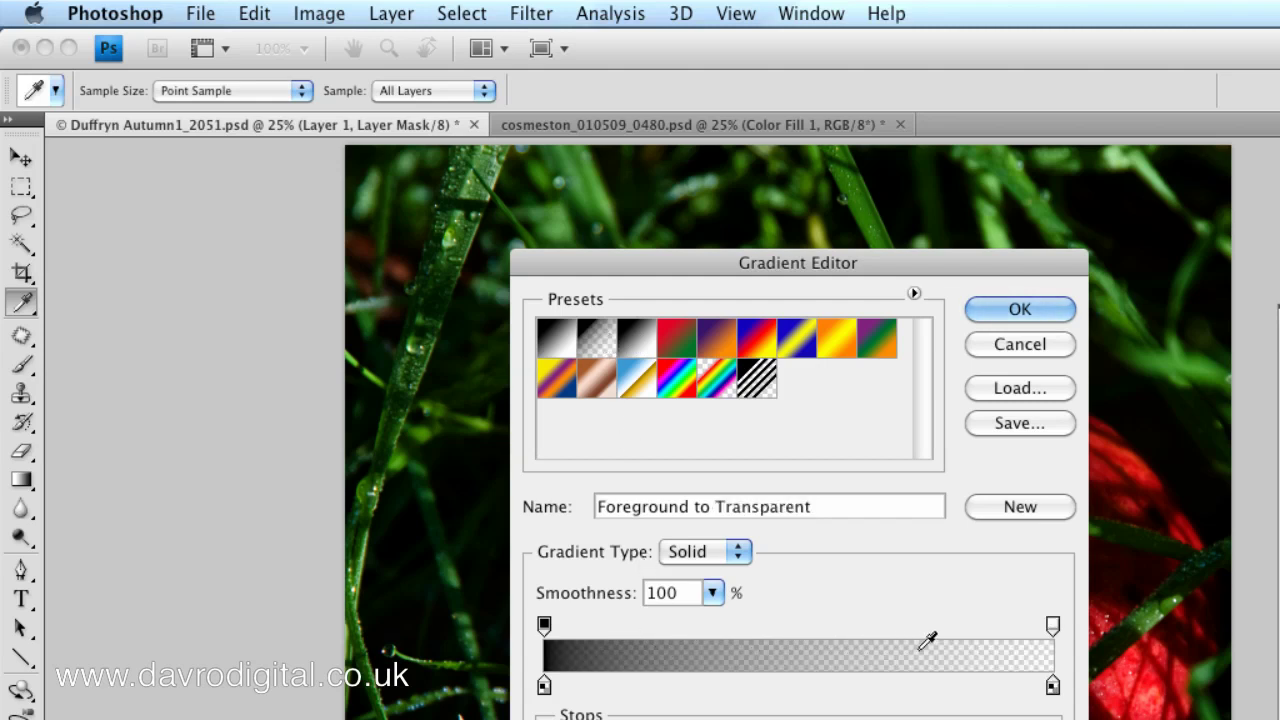
left_click(1016, 310)
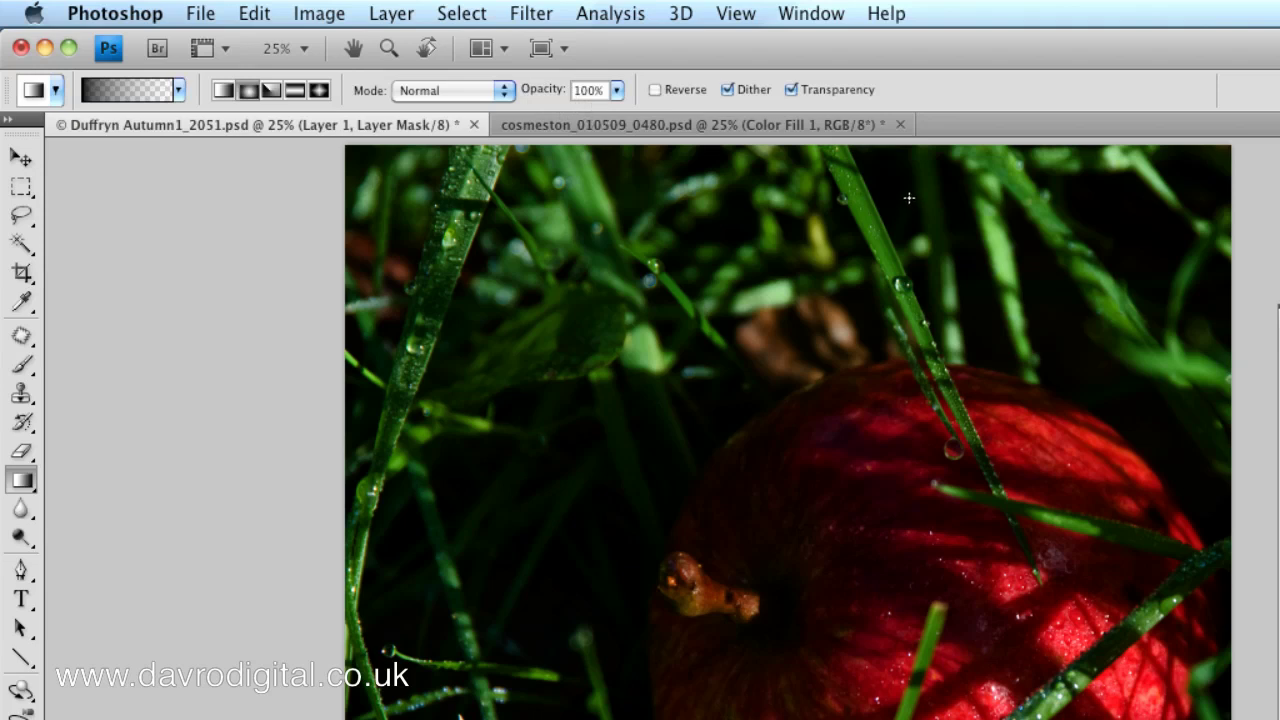
key("7")
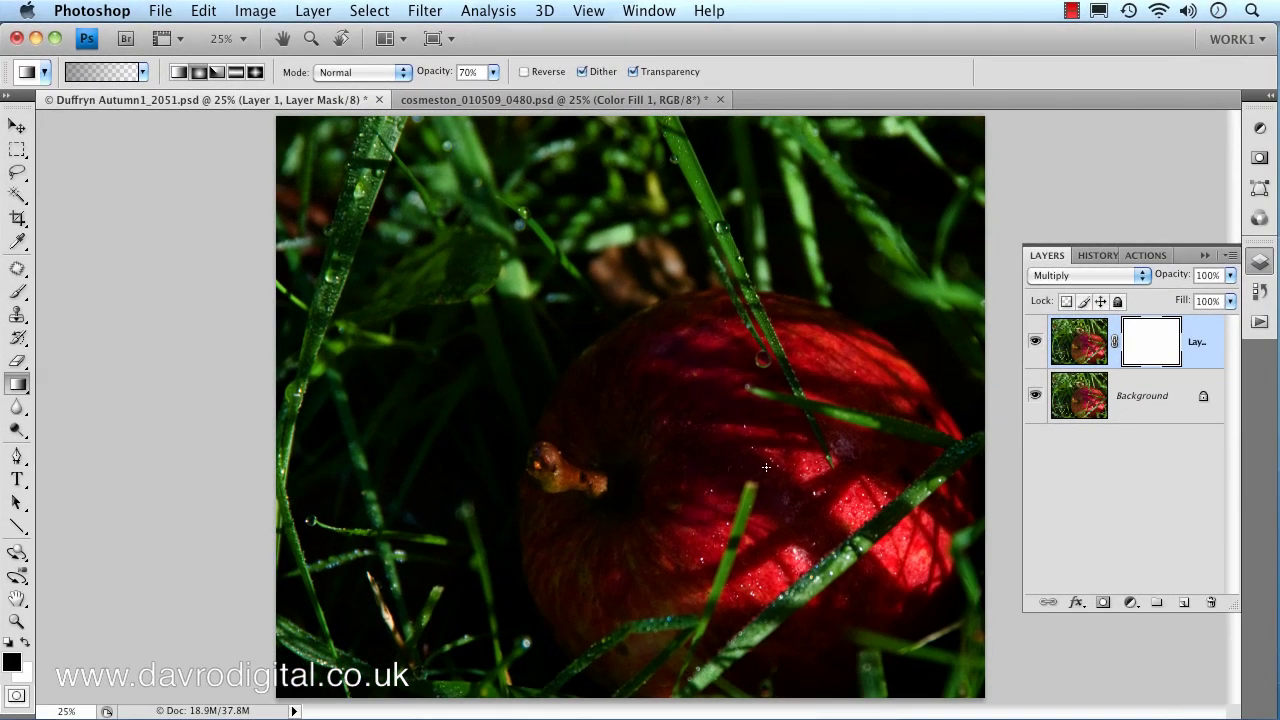
Lighten the apple, its stem and its edges with many short black radial gradients on the layer mask.
mouse_move(774, 462)
left_mouse_down()
mouse_move(622, 558)
mouse_move(565, 436)
left_mouse_up()
left_click_drag(704, 504, 607, 443)
left_click_drag(599, 561, 566, 496)
left_click_drag(595, 596, 562, 550)
left_click_drag(622, 650, 607, 585)
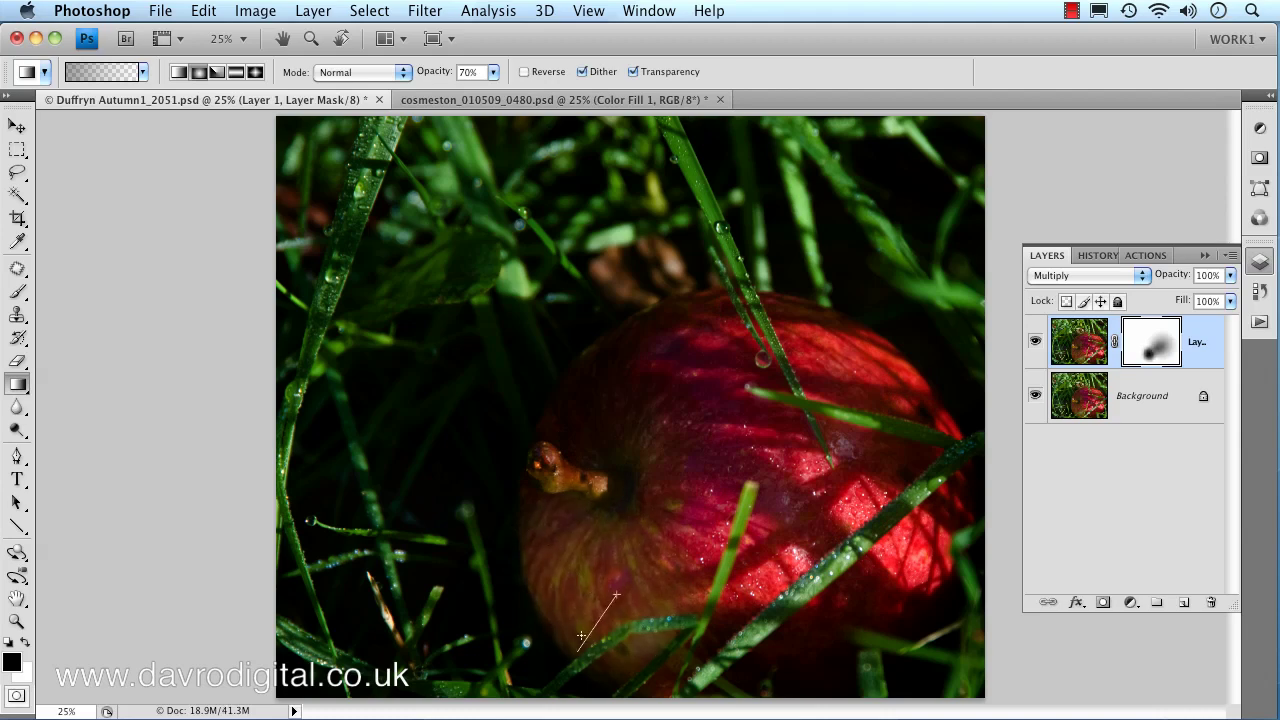
left_click_drag(586, 514, 503, 559)
left_click_drag(557, 483, 509, 497)
left_click_drag(554, 468, 517, 467)
mouse_move(604, 447)
left_mouse_down()
mouse_move(548, 398)
mouse_move(604, 447)
left_mouse_up()
left_click_drag(583, 371, 594, 443)
left_click_drag(603, 351, 623, 437)
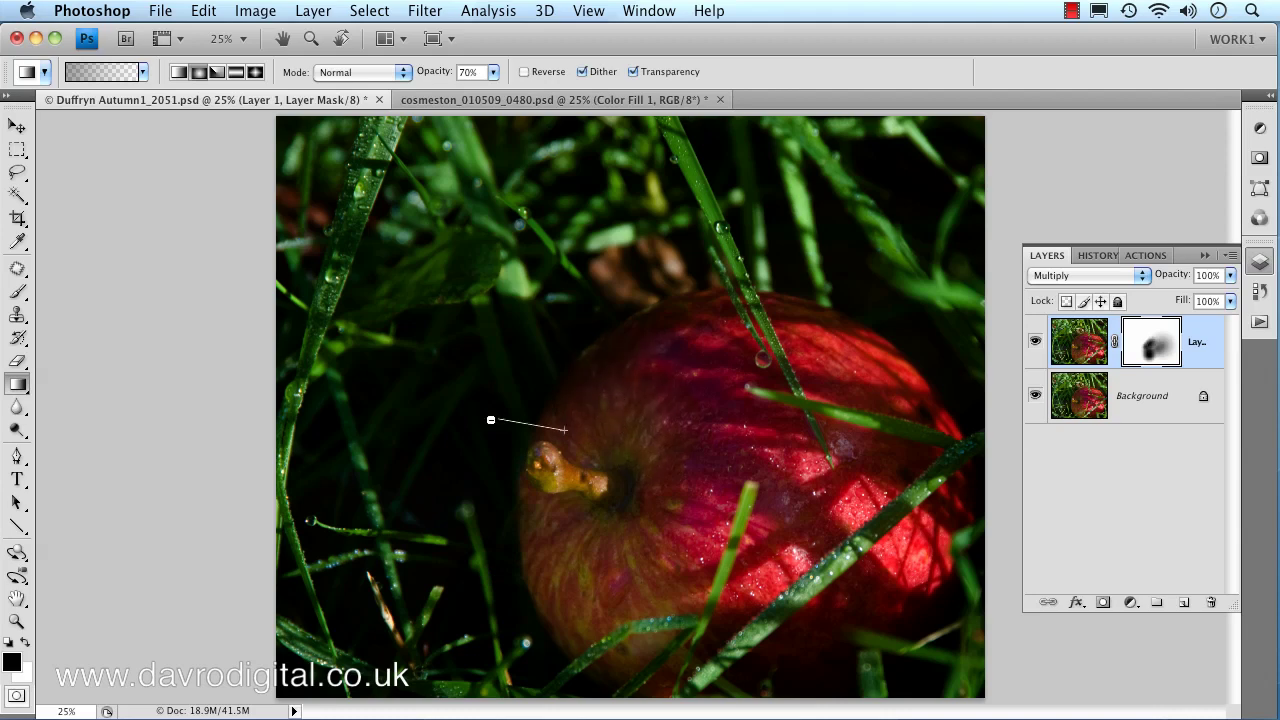
left_click_drag(553, 476, 472, 504)
left_click_drag(578, 555, 533, 593)
left_click_drag(600, 600, 555, 657)
left_click_drag(642, 621, 584, 683)
left_click_drag(696, 620, 662, 664)
left_click_drag(757, 577, 681, 657)
left_click_drag(791, 537, 721, 628)
left_click_drag(850, 512, 890, 555)
left_click_drag(845, 449, 906, 510)
left_click_drag(878, 422, 812, 350)
left_click_drag(737, 360, 739, 334)
left_click_drag(666, 355, 666, 334)
left_click_drag(586, 392, 586, 363)
left_click_drag(610, 440, 680, 357)
left_click_drag(699, 487, 715, 469)
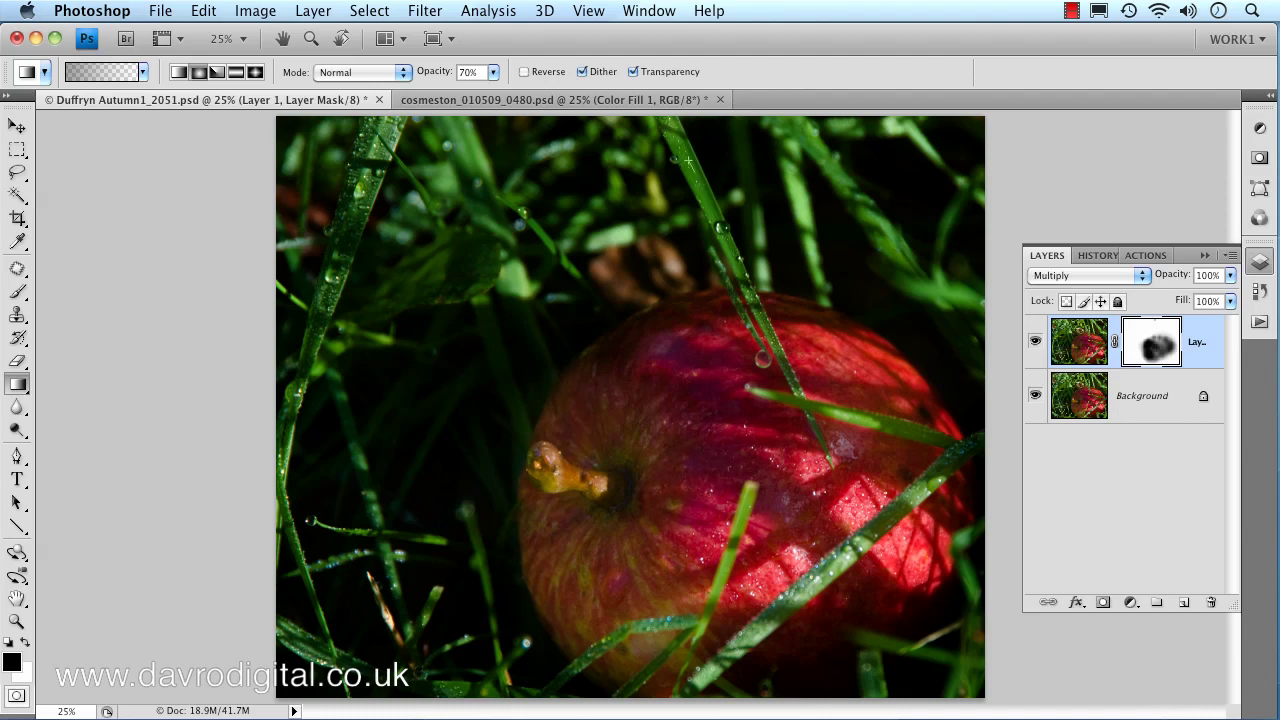
Lighten the blade crossing the apple and the grass along the photo's left and lower edges with black gradients on the mask.
left_click_drag(711, 207, 825, 433)
left_click_drag(801, 400, 833, 453)
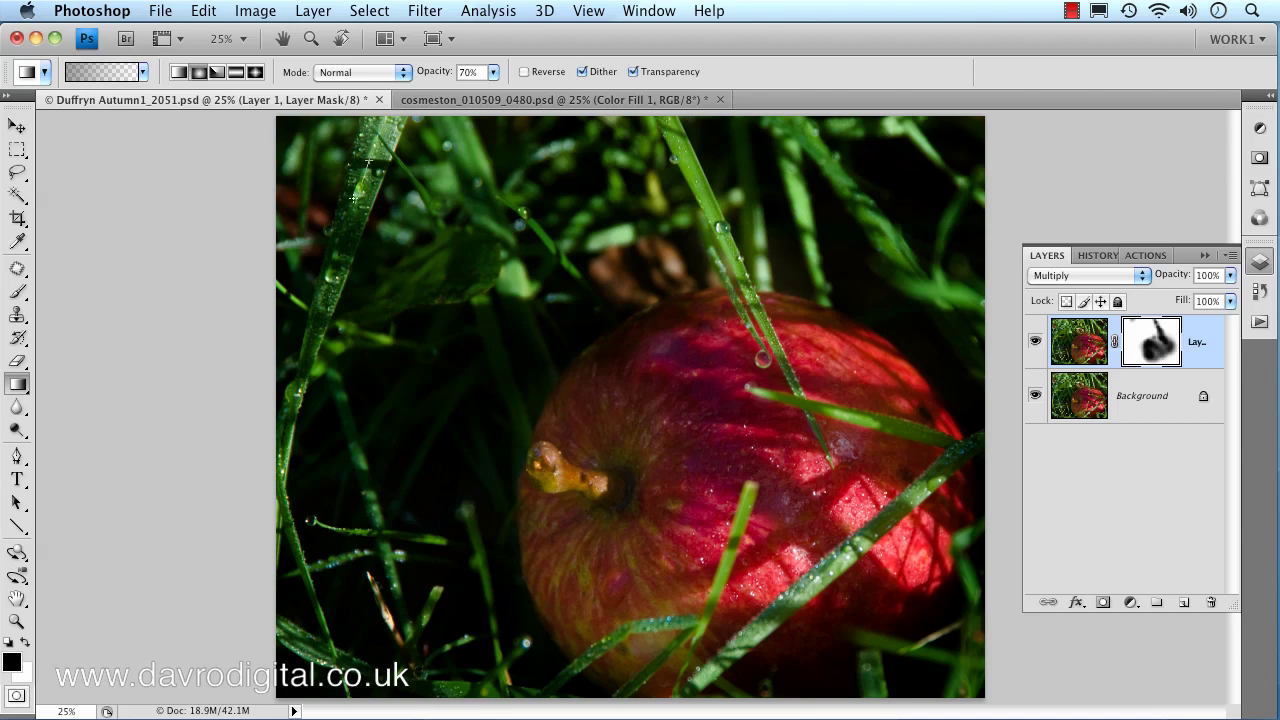
left_click_drag(371, 194, 298, 378)
left_click_drag(308, 362, 286, 403)
left_click_drag(300, 396, 270, 500)
left_click_drag(313, 362, 294, 402)
left_click_drag(312, 300, 294, 344)
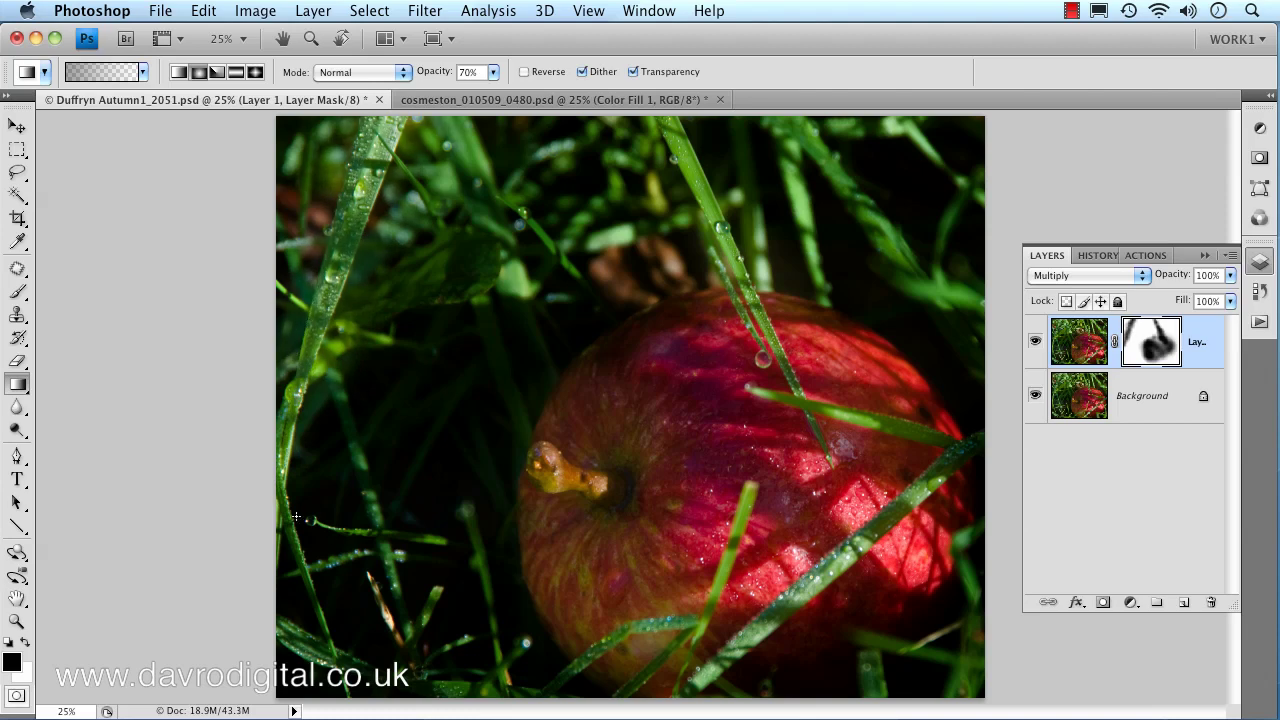
mouse_move(292, 516)
left_mouse_down()
mouse_move(300, 586)
mouse_move(327, 636)
left_mouse_up()
left_click_drag(310, 590, 366, 679)
left_click_drag(338, 664, 438, 678)
left_click_drag(435, 676, 497, 681)
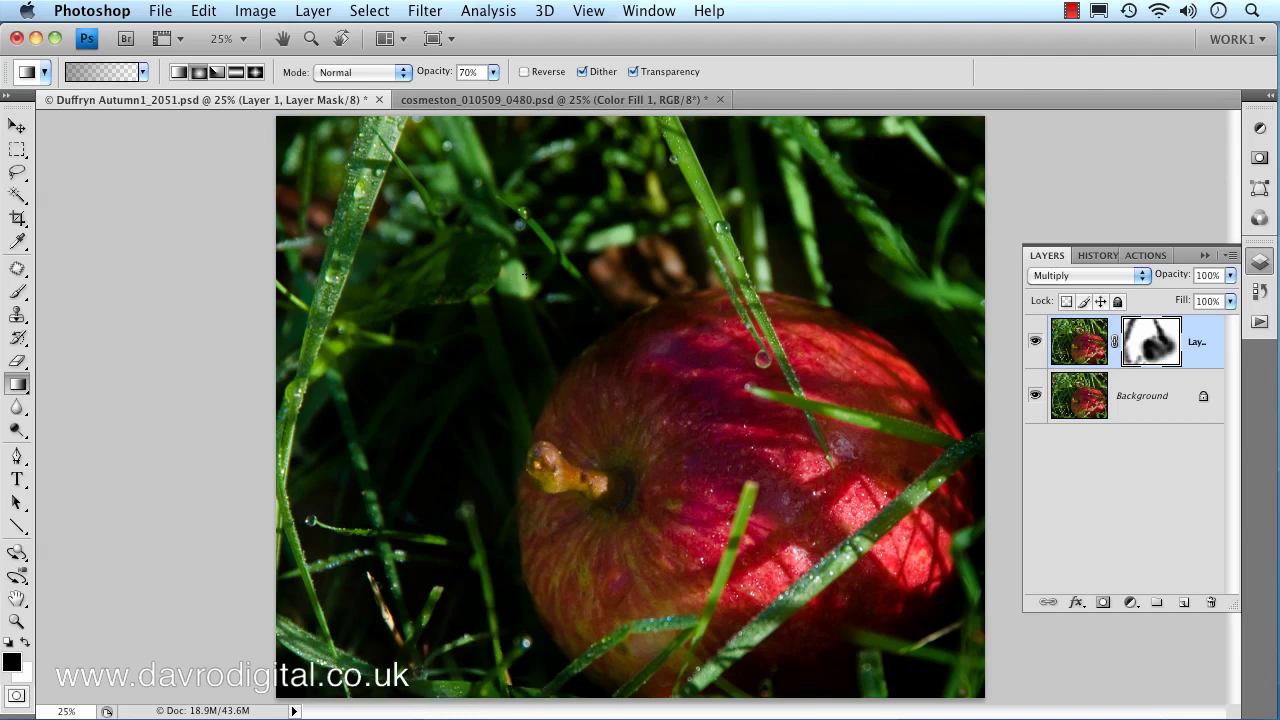
Lighten the pale leaf patch above and left of the apple on the mask and darken it again with a white gradient.
left_click_drag(523, 274, 459, 312)
left_click_drag(522, 274, 465, 329)
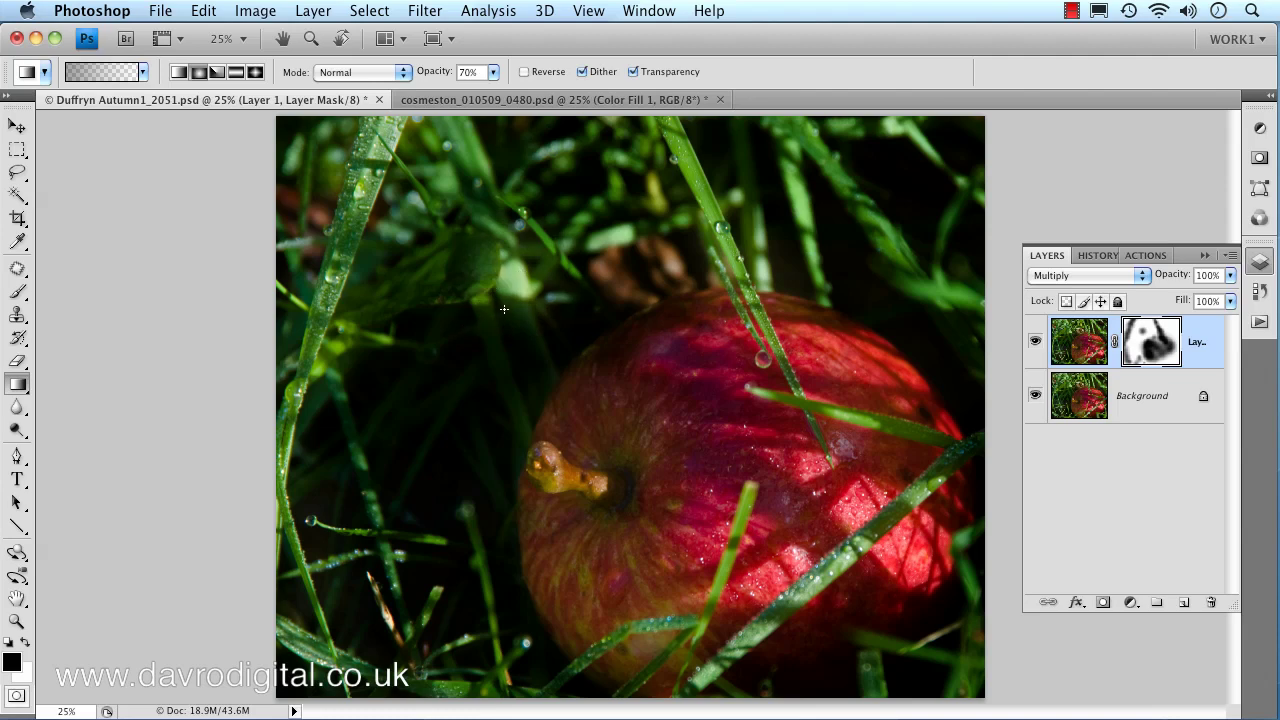
key("x")
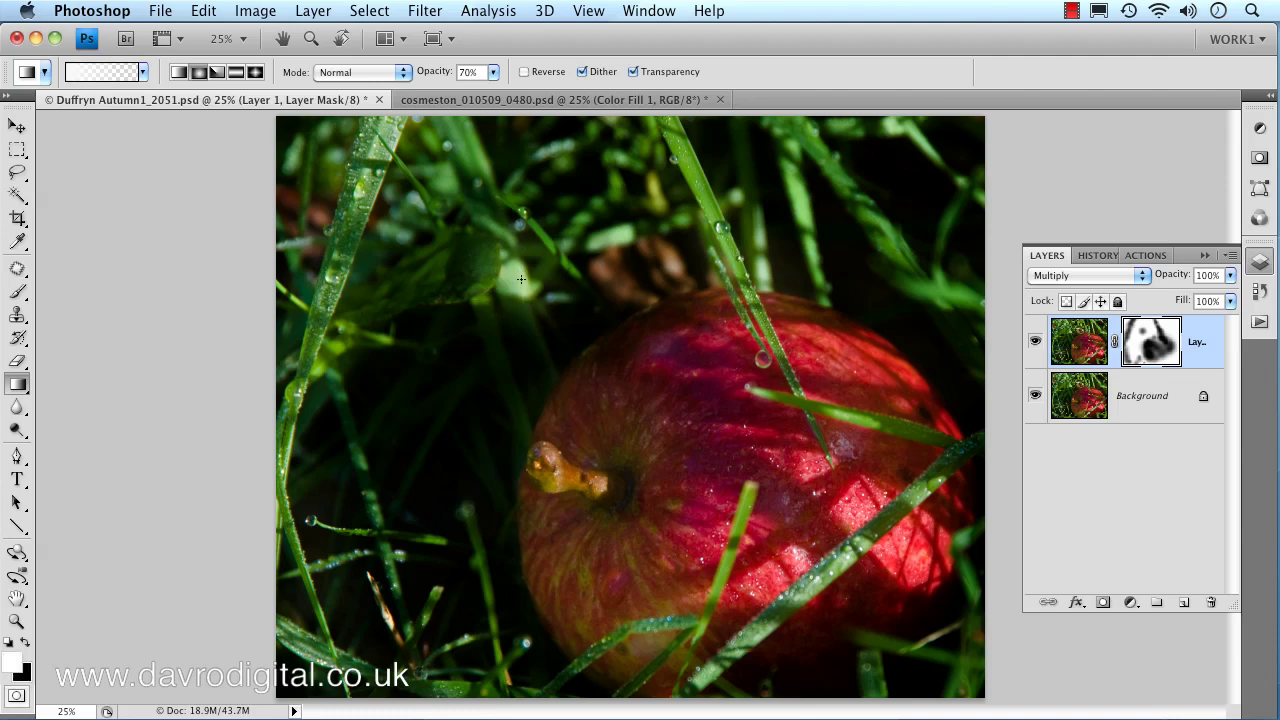
left_click_drag(526, 275, 480, 316)
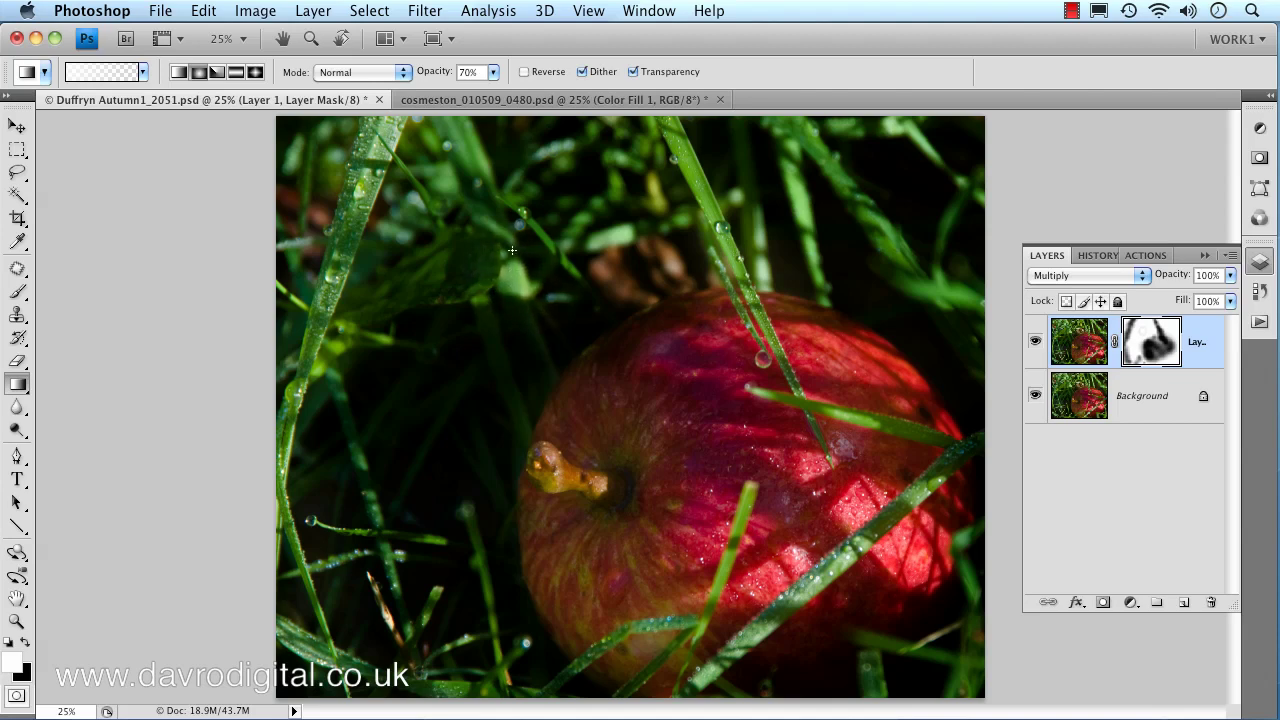
key("x")
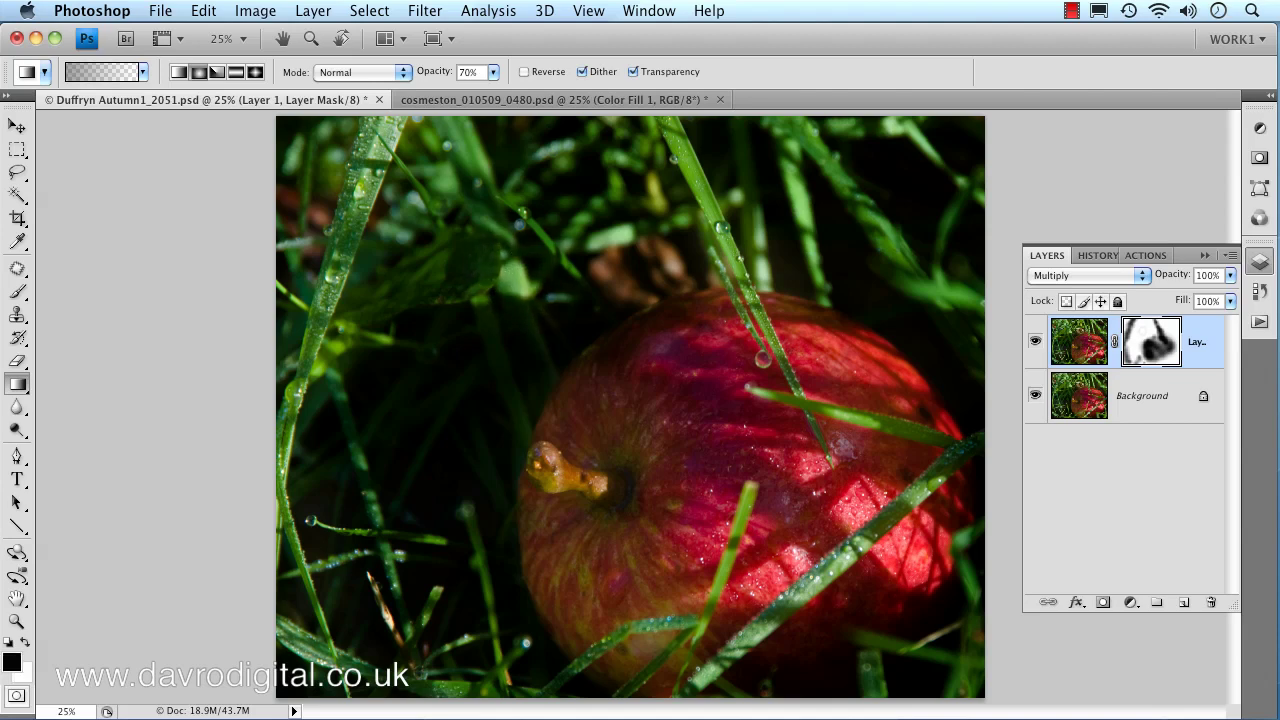
mouse_move(461, 154)
left_mouse_down()
mouse_move(450, 193)
mouse_move(429, 164)
mouse_move(444, 152)
mouse_move(491, 186)
left_mouse_up()
key("x")
key("x")
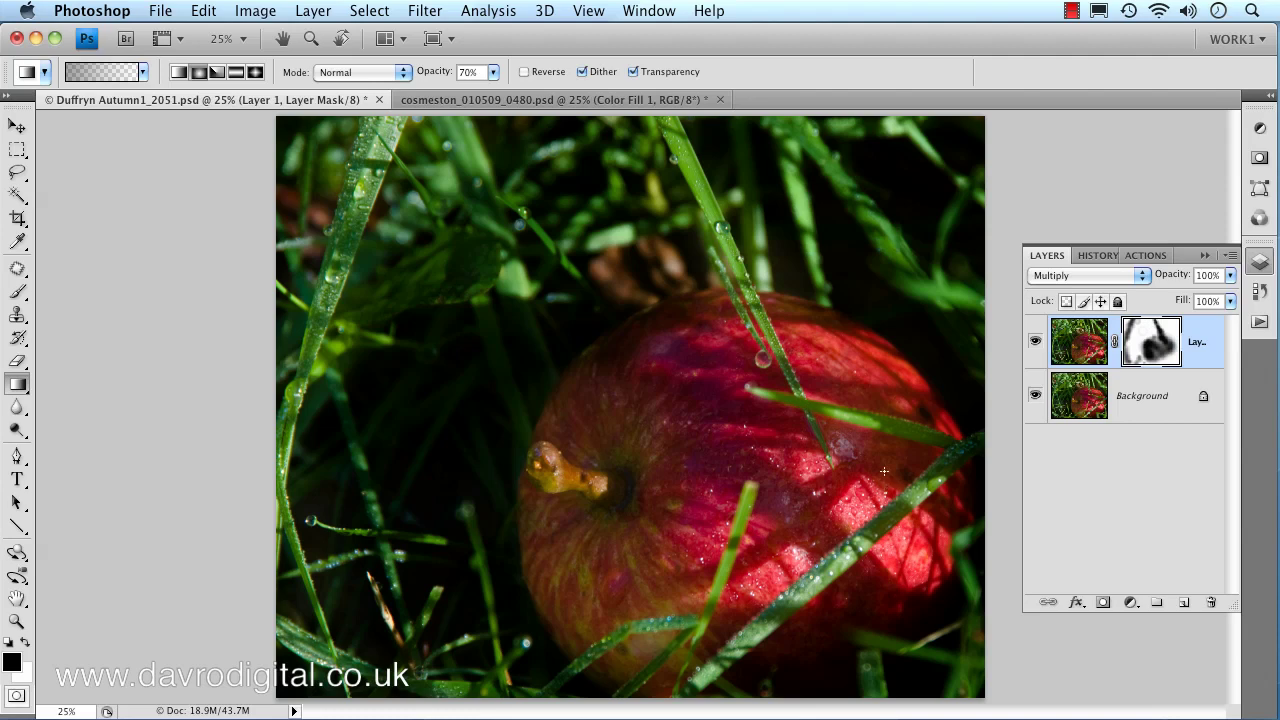
Add a Levels adjustment layer with the white input level at 232 and the midtone at 1.06.
left_click(1130, 604)
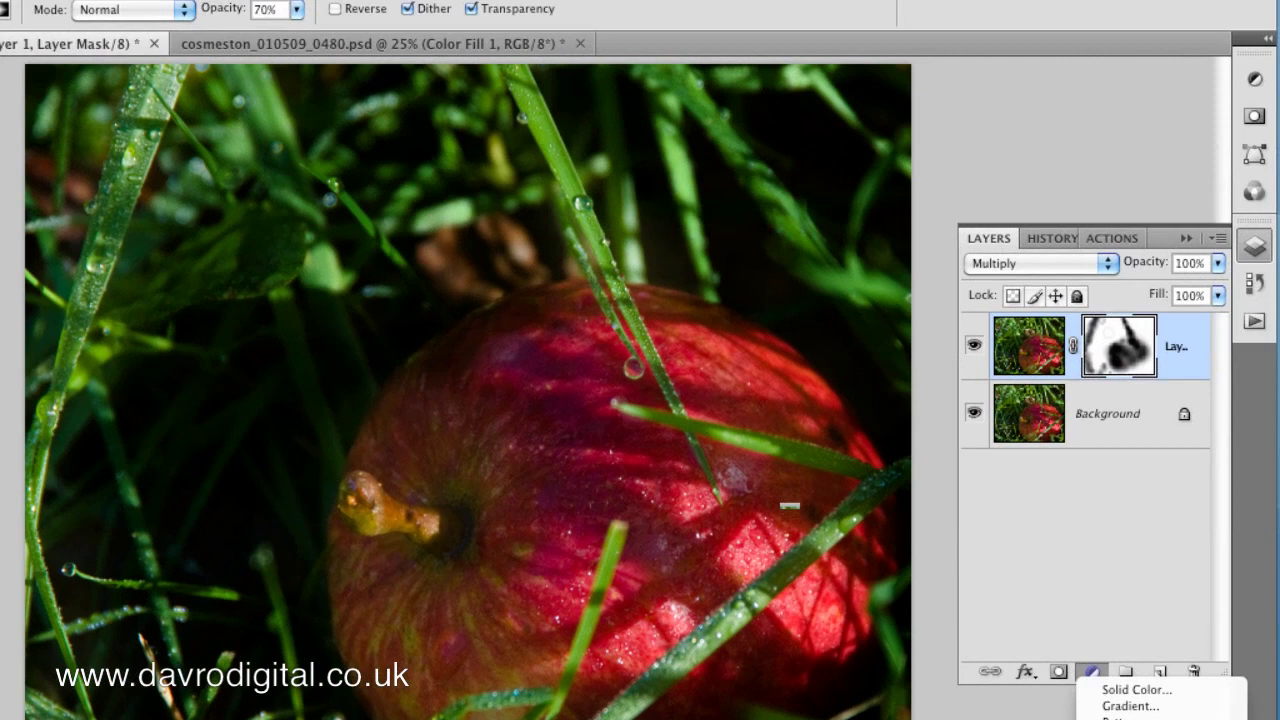
left_click(1120, 719)
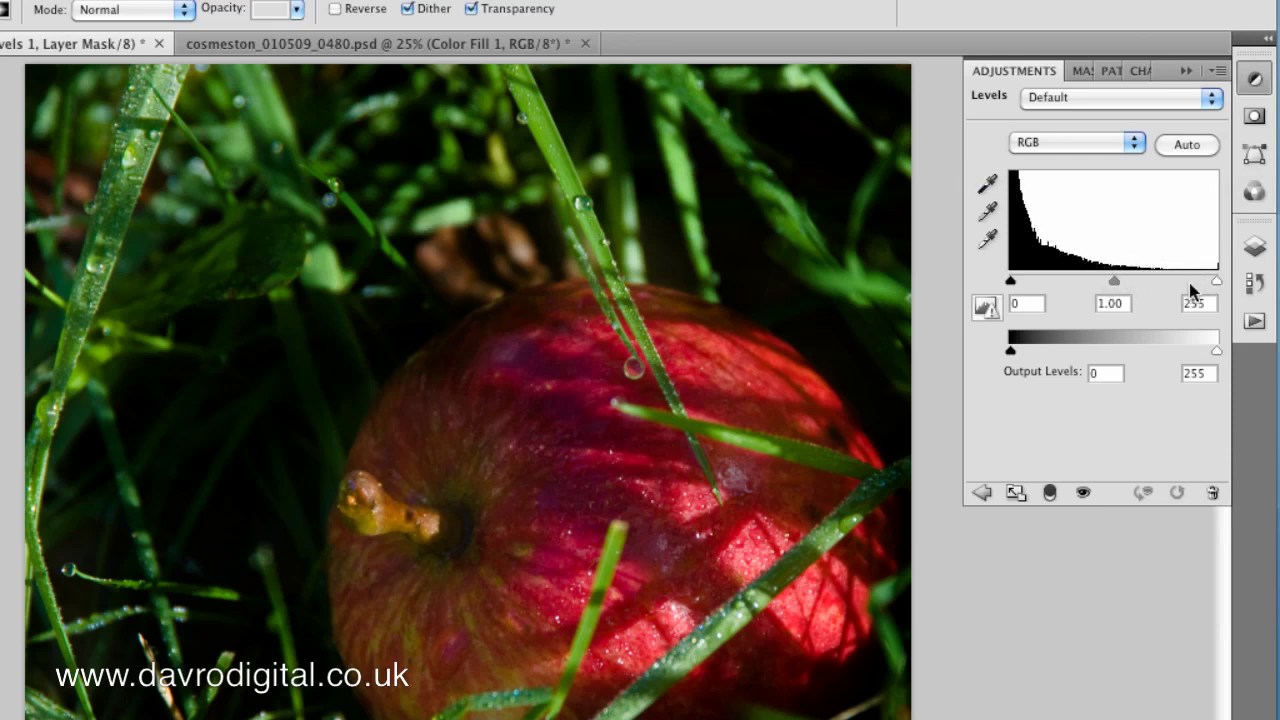
left_click_drag(1216, 287, 1197, 279)
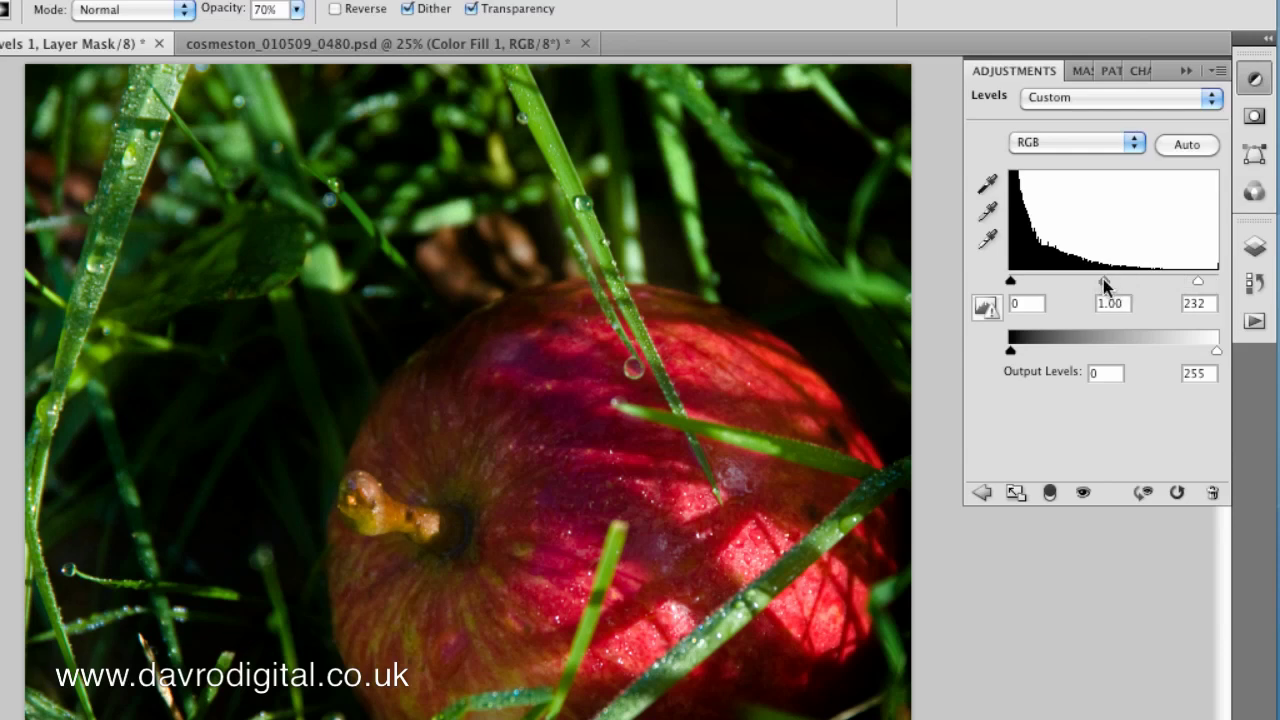
left_click_drag(1108, 281, 1100, 282)
Compare the apple photo with and without the Levels adjustment.
left_click(1145, 496)
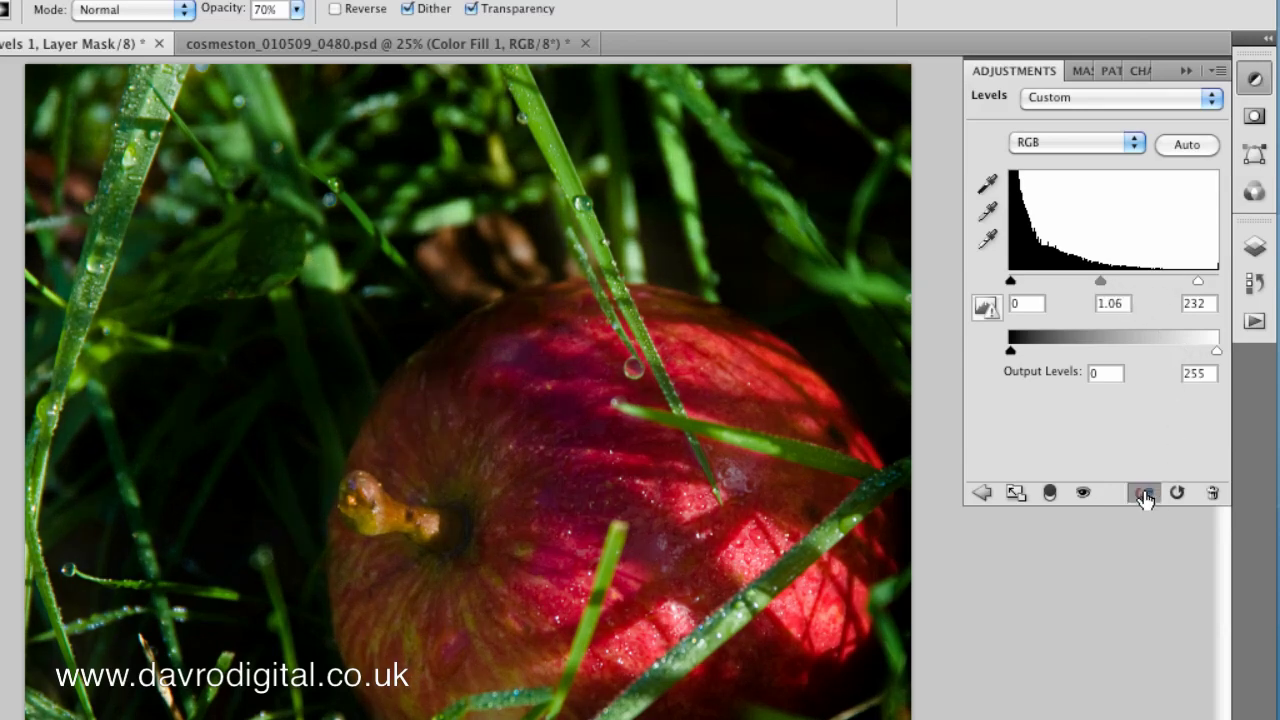
left_click(1252, 250)
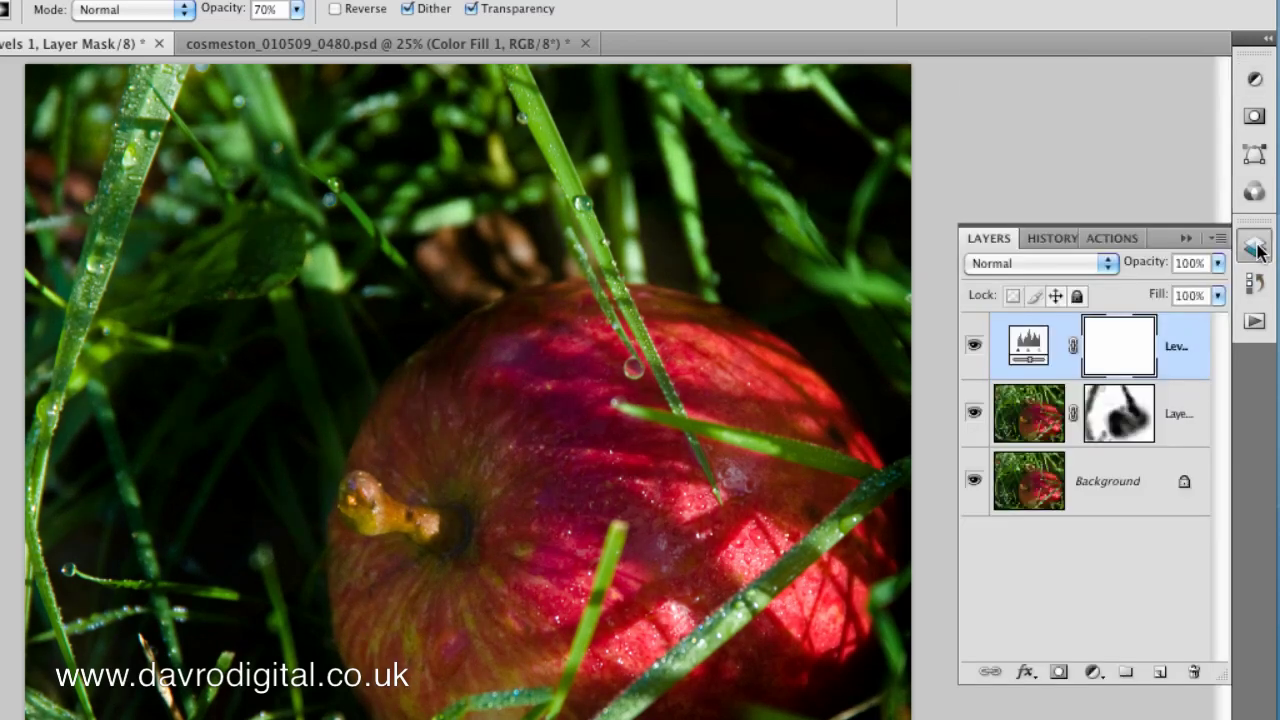
left_click(973, 347)
left_click(973, 347)
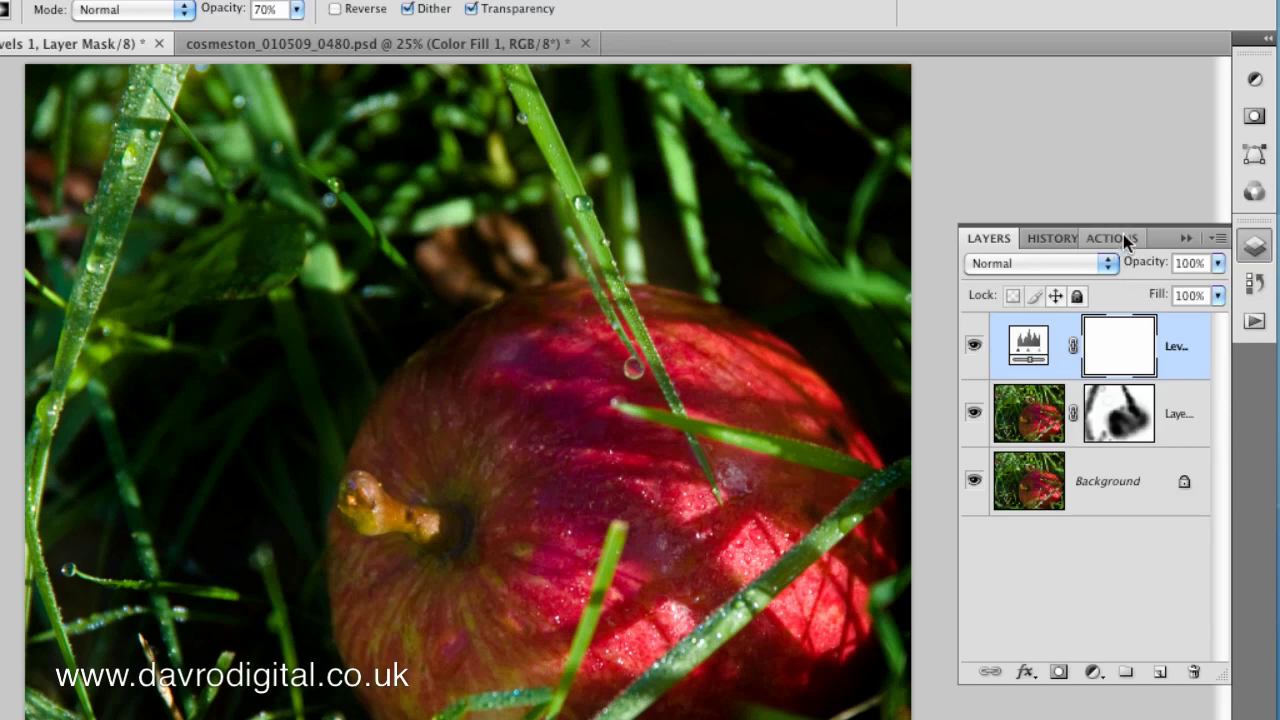
Load the composite RGB channel's luminosity as a selection of the photo's highlights.
left_click(1253, 195)
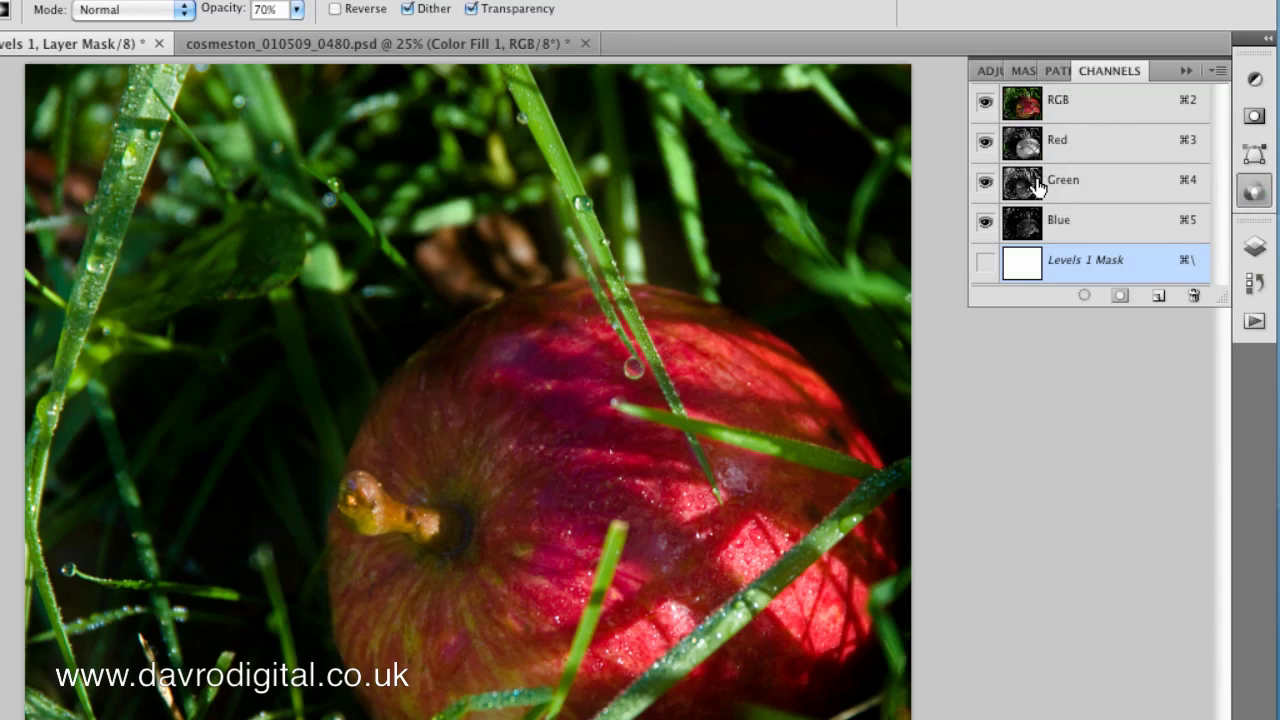
left_click(1078, 107)
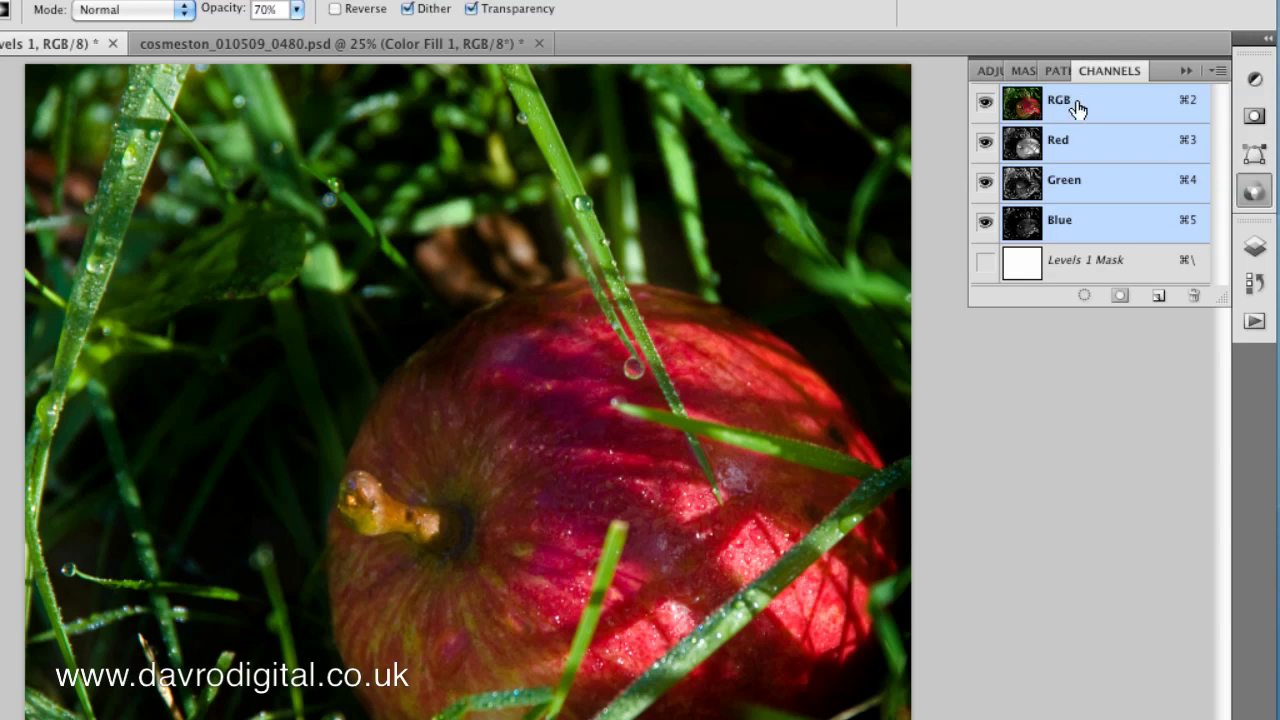
left_click(1025, 103, "super")
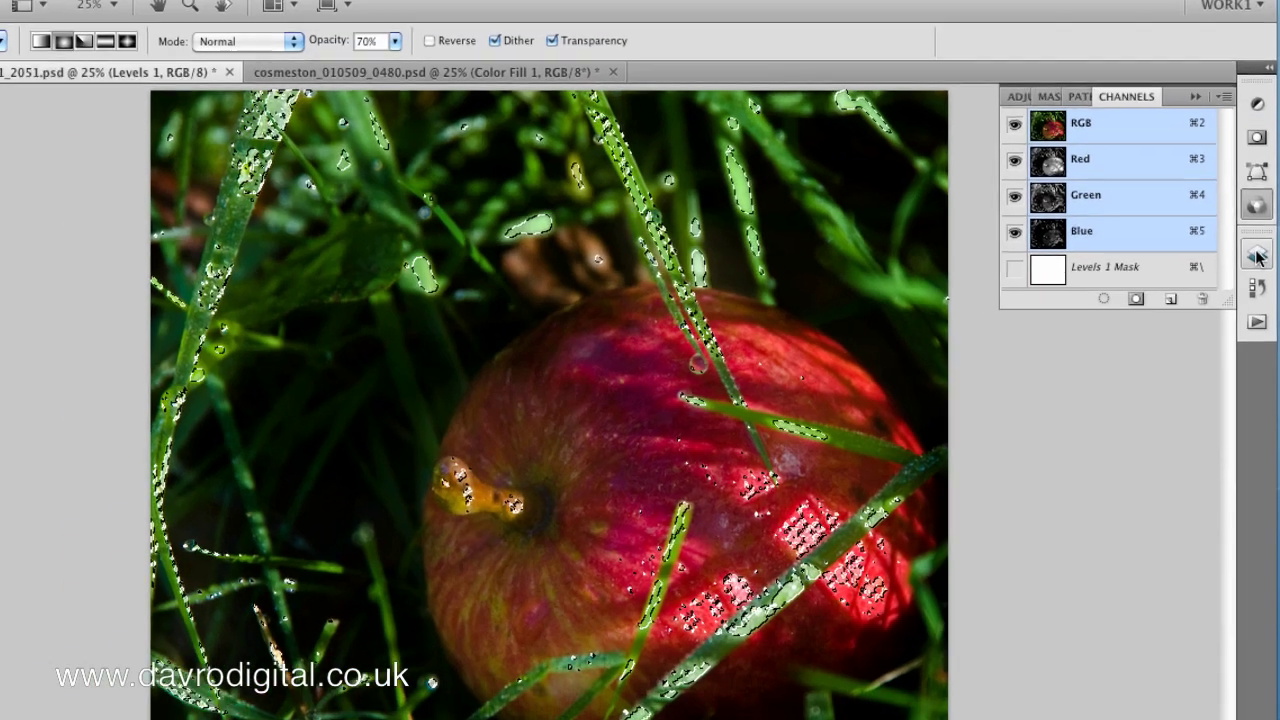
Return to the layers and invert the photo's highlight selection to target the darker areas instead.
left_click(1254, 246)
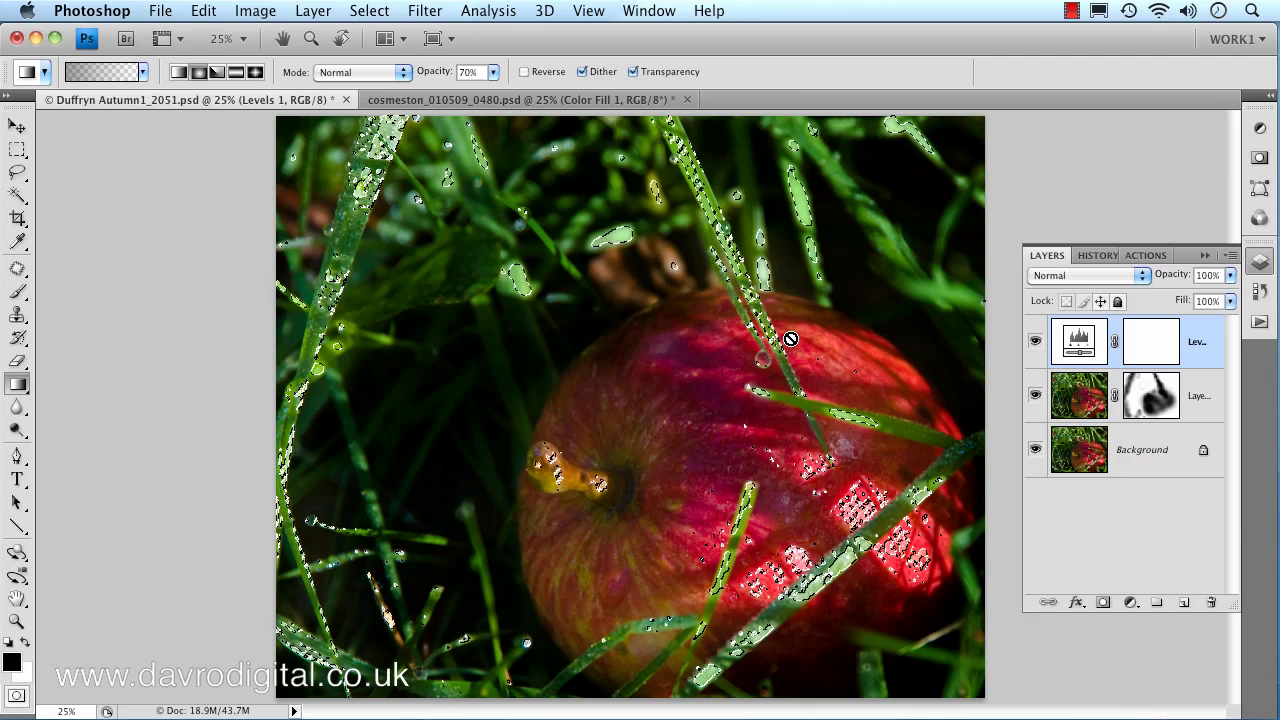
left_click(369, 10)
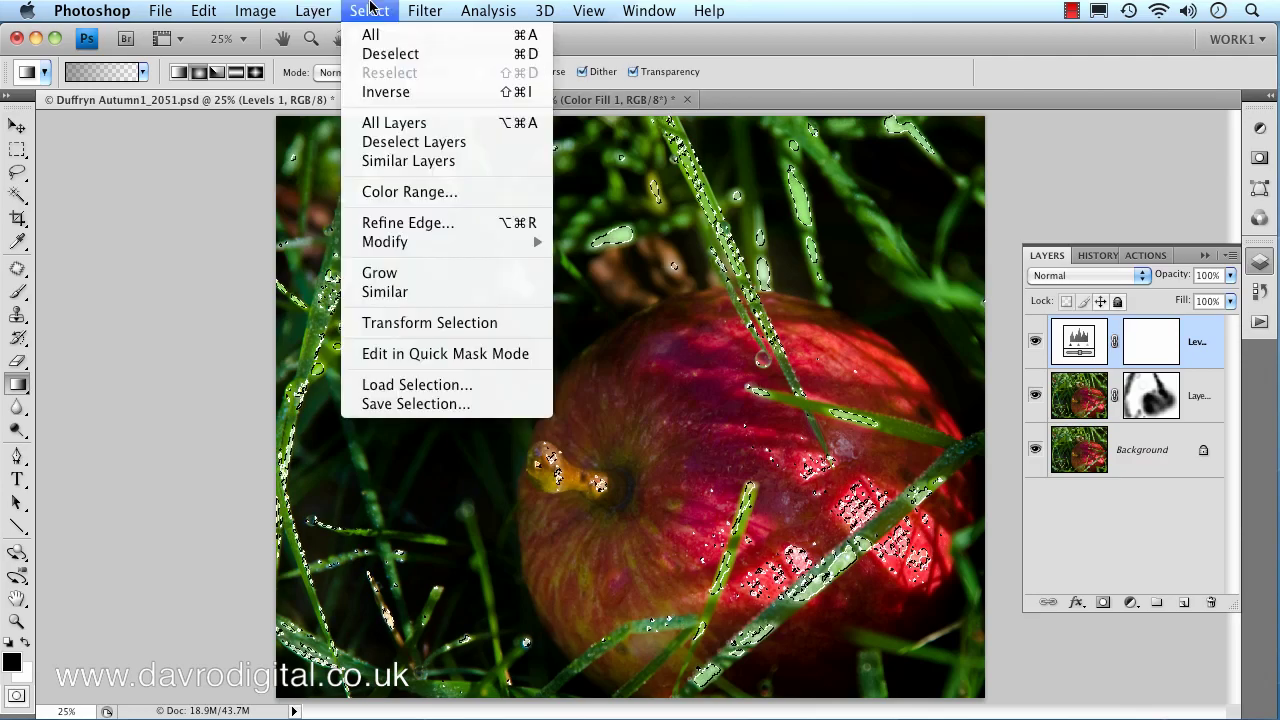
left_click(397, 92)
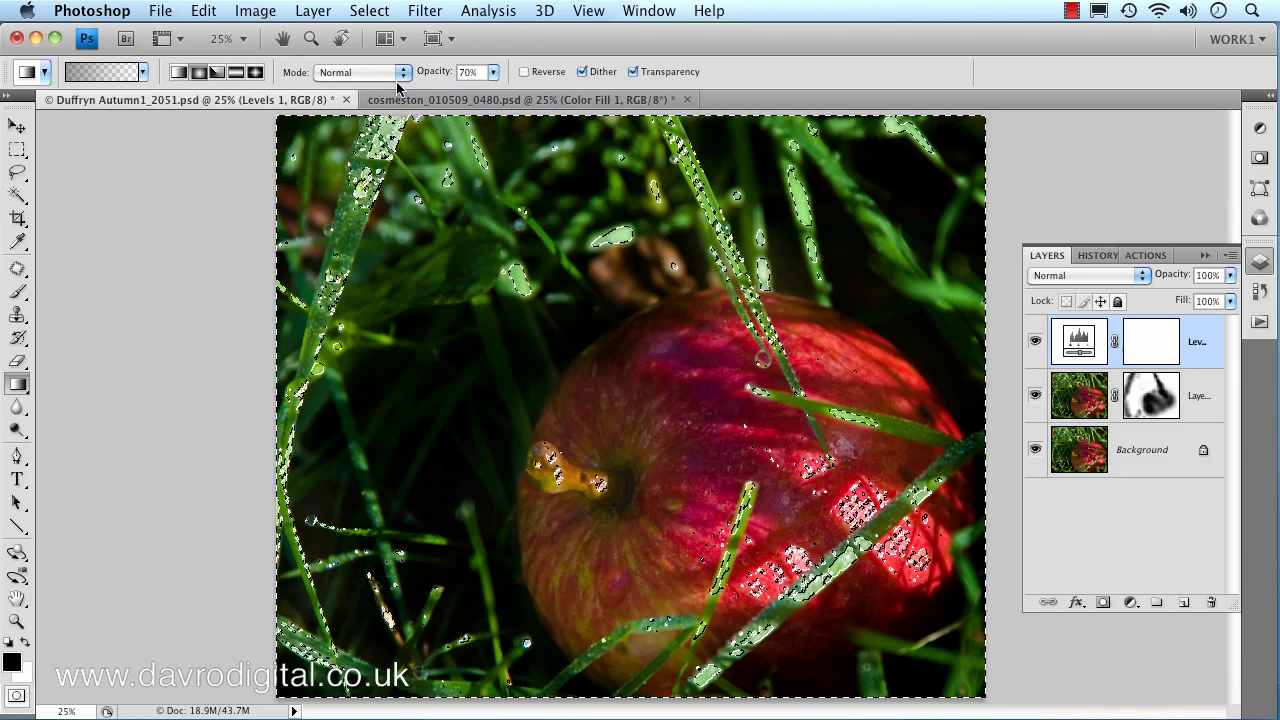
Add a Solid Color fill layer above the Levels layer, sampling orange from the apple's stem and darkening it to af6d20.
left_click(309, 10)
mouse_move(343, 180)
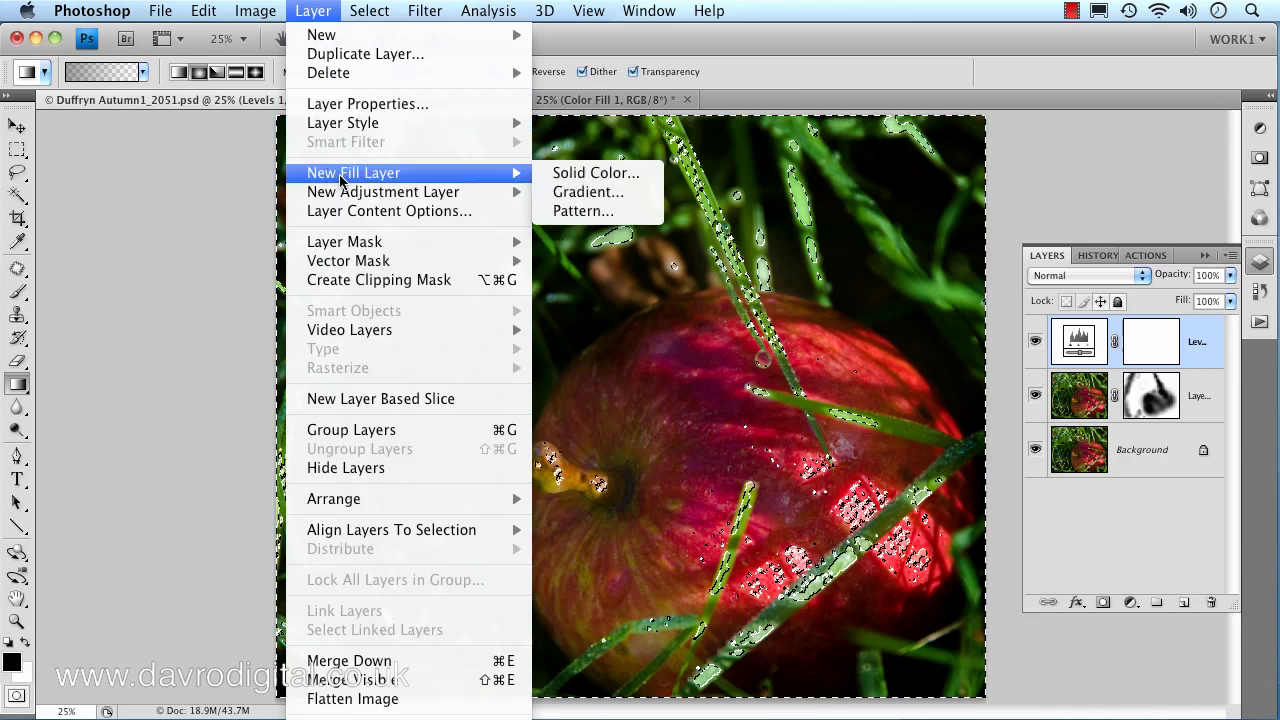
left_click(576, 174)
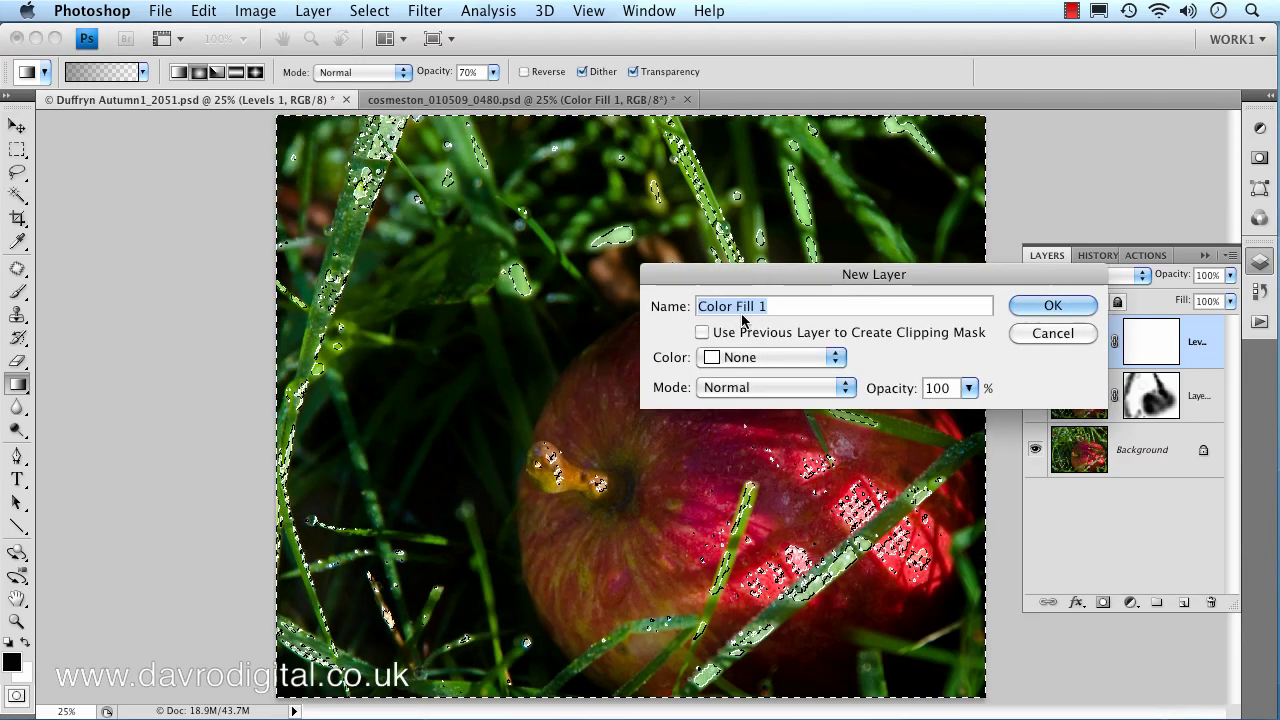
left_click(1045, 309)
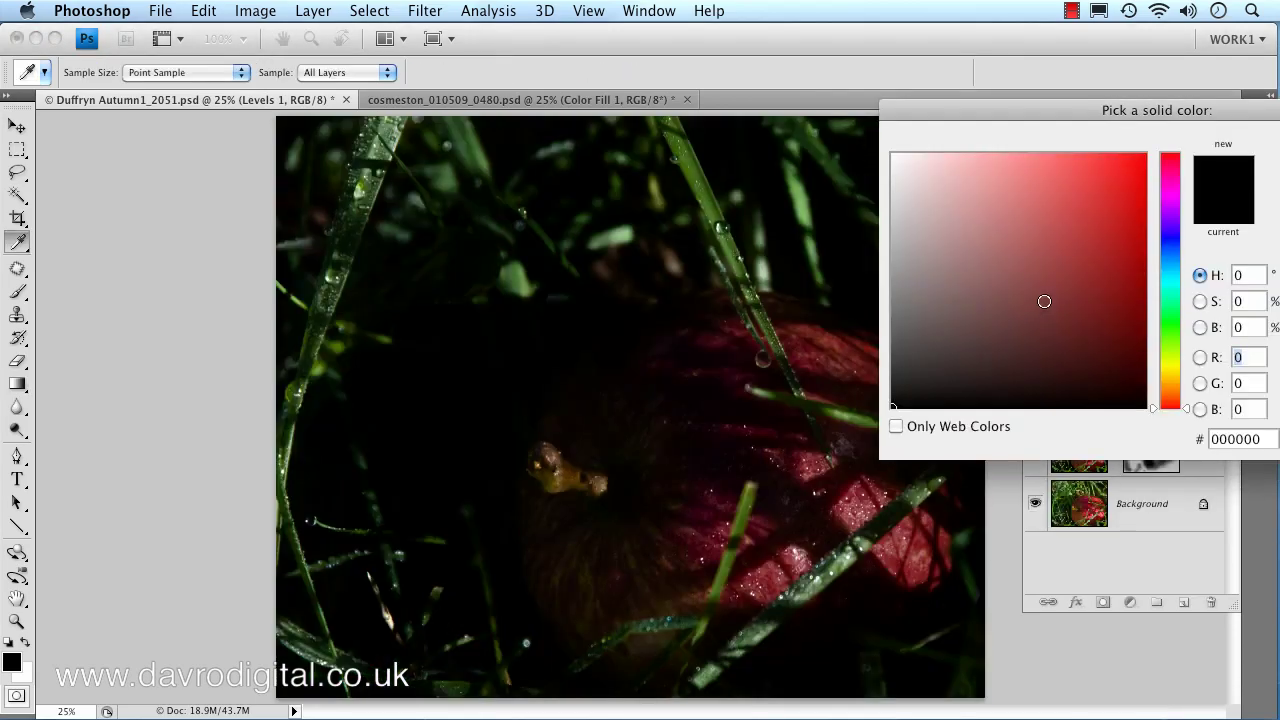
mouse_move(1014, 112)
left_mouse_down()
mouse_move(963, 117)
mouse_move(1064, 128)
mouse_move(1004, 125)
left_mouse_up()
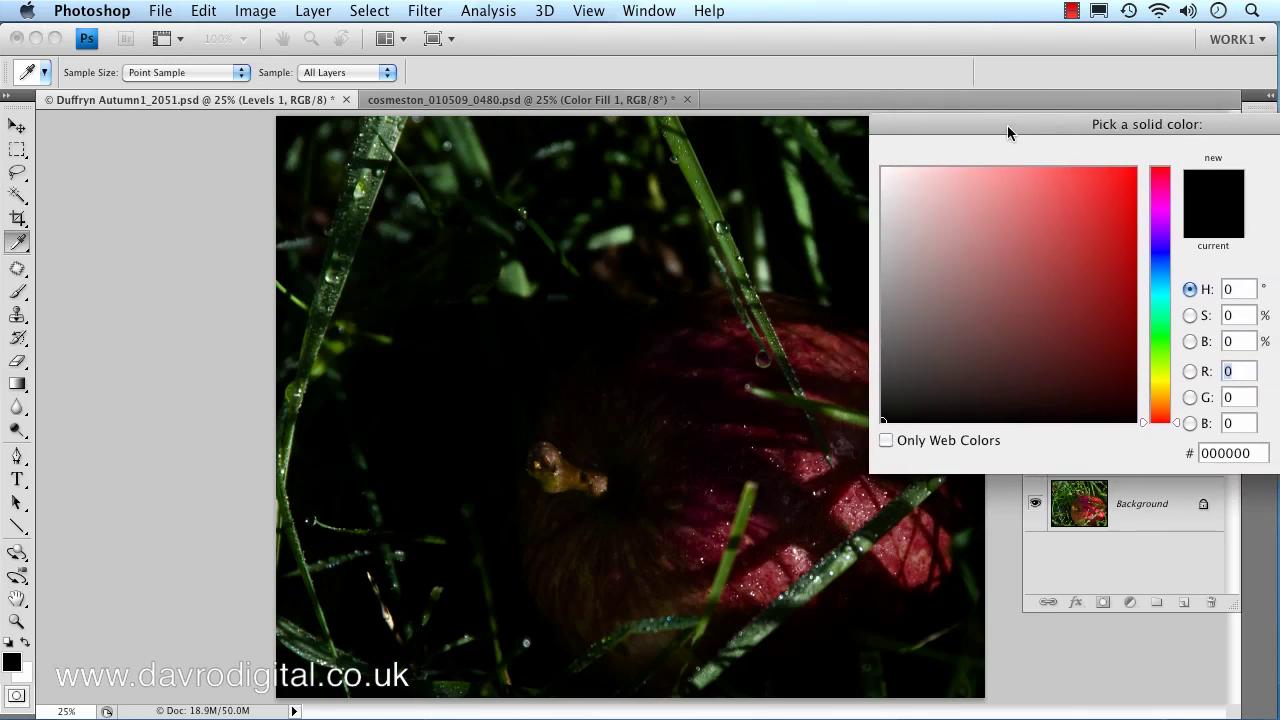
left_click(537, 464)
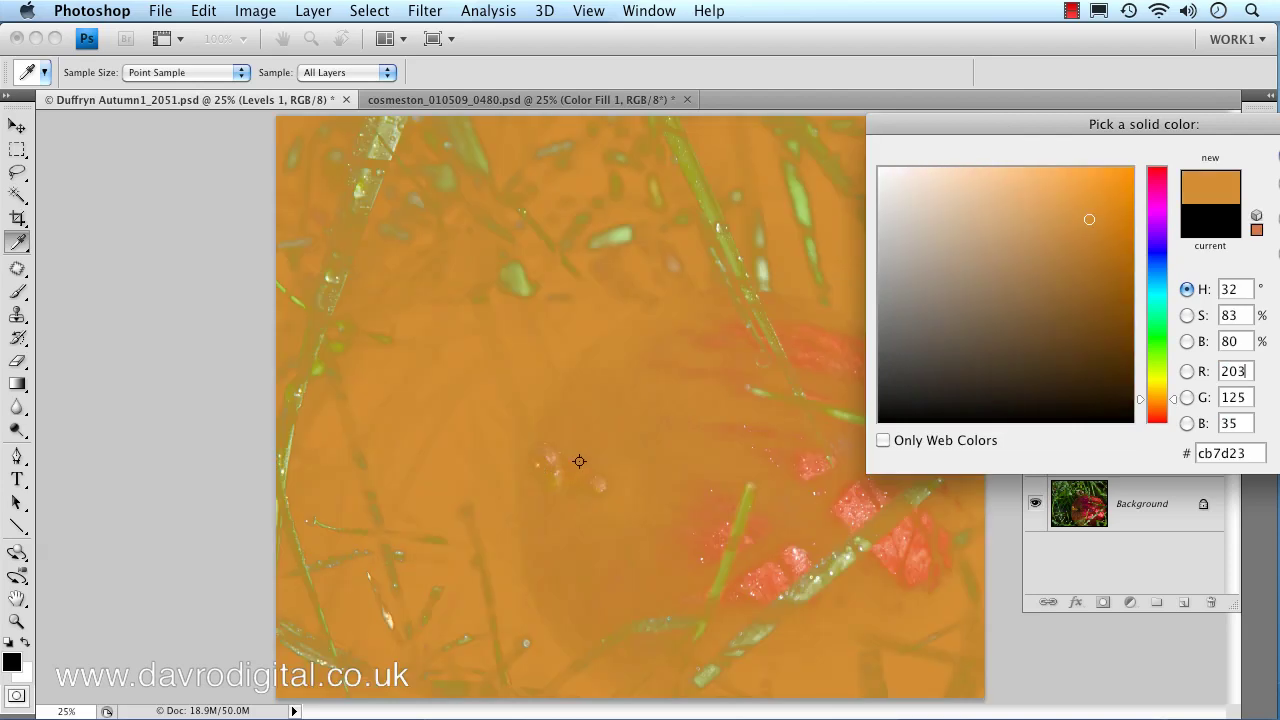
left_click_drag(1094, 123, 825, 137)
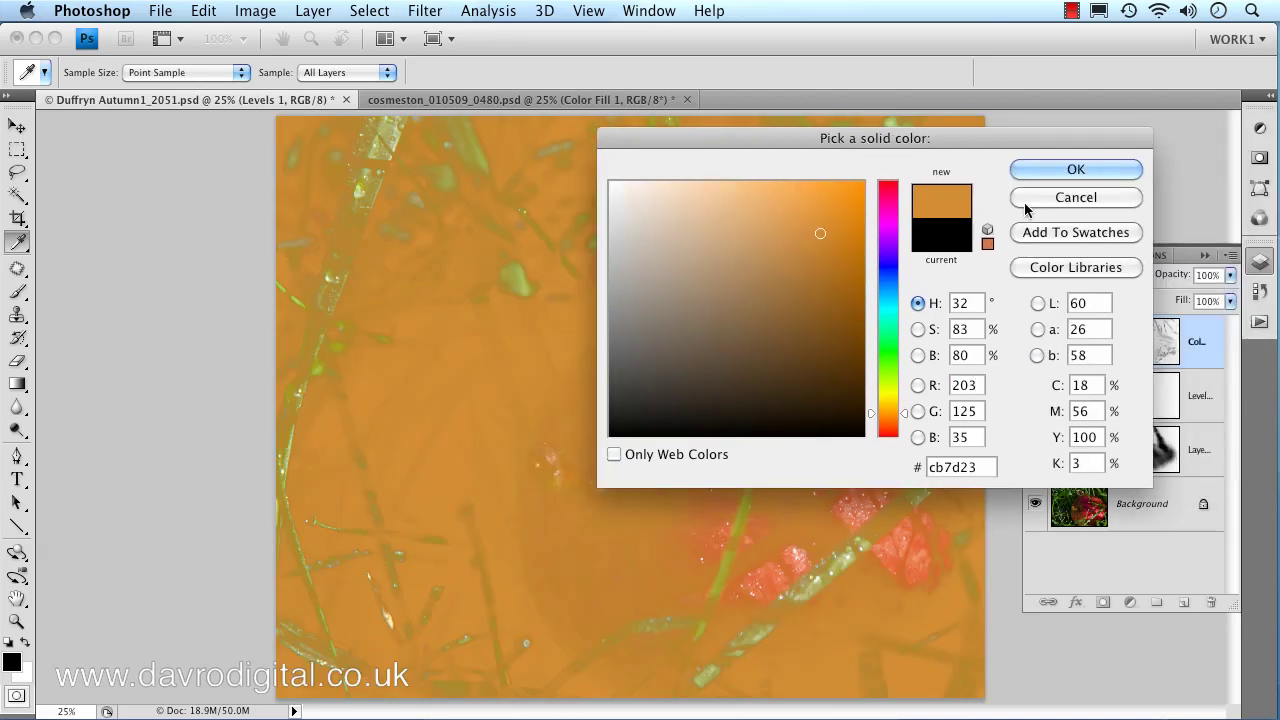
left_click_drag(820, 236, 817, 261)
left_click(1054, 172)
key("g")
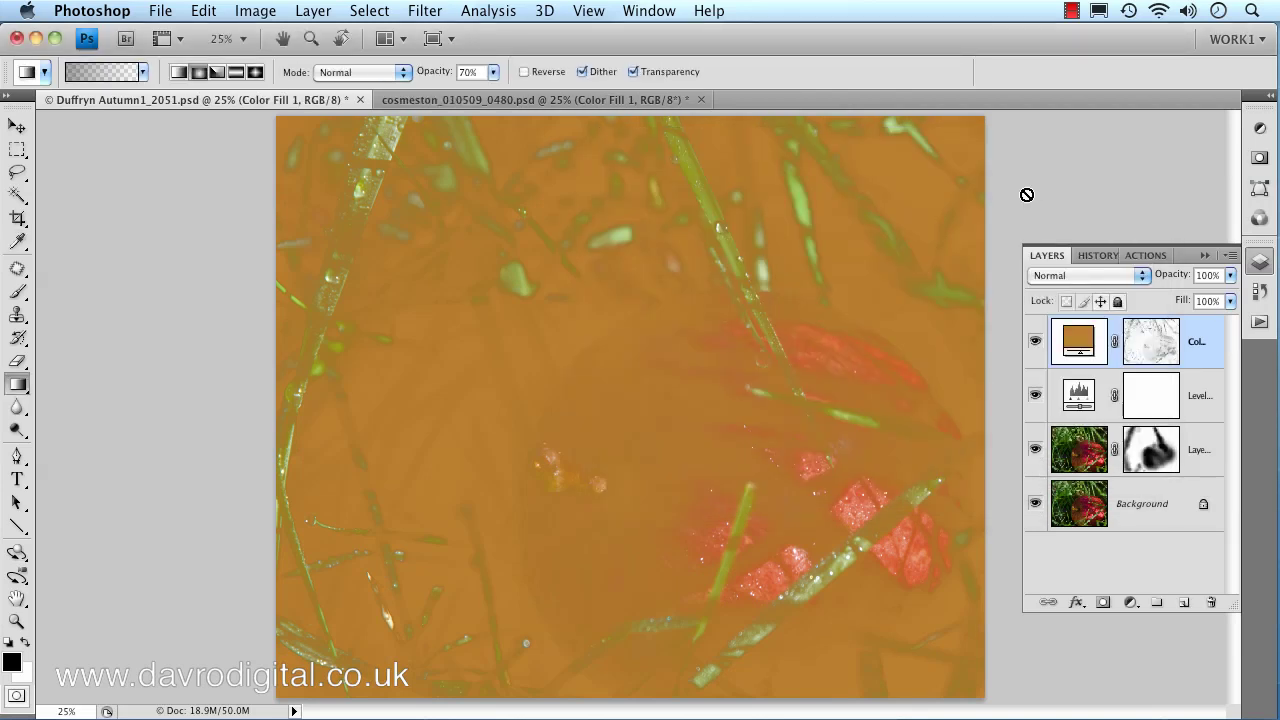
Set the colour fill layer's blend mode to Multiply and compare the photo with and without it.
left_click(1110, 279)
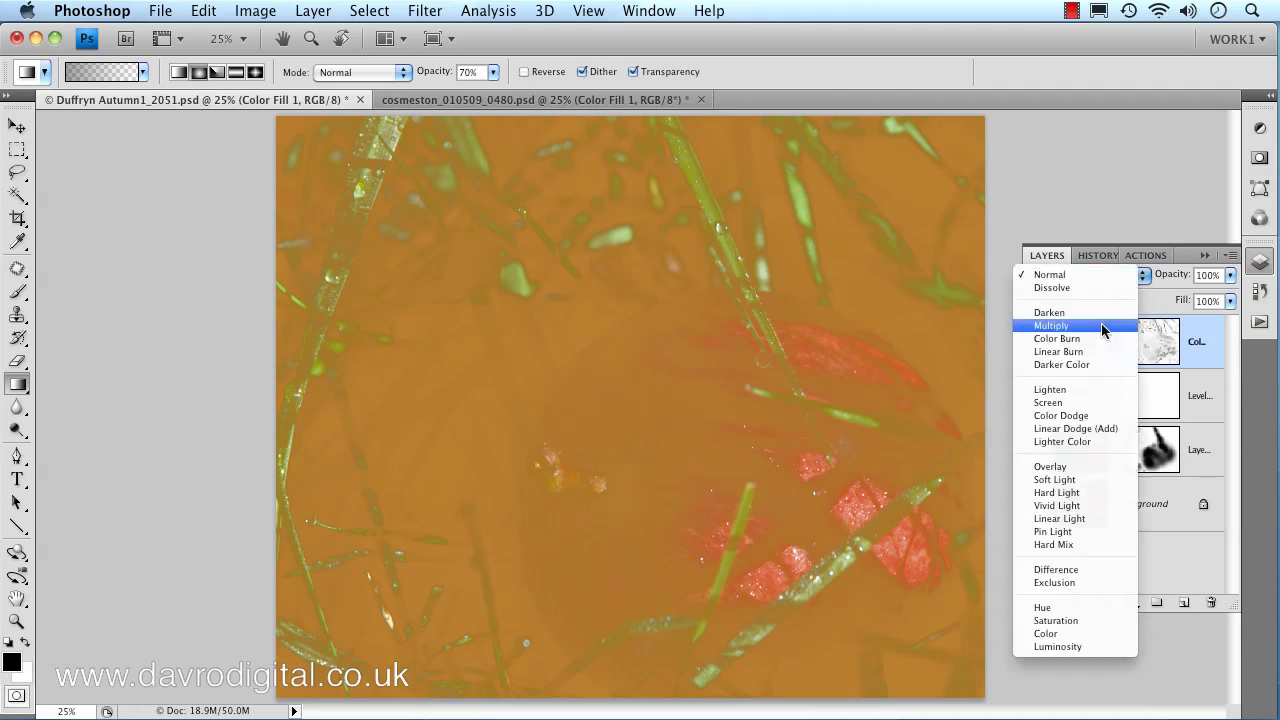
left_click(1105, 321)
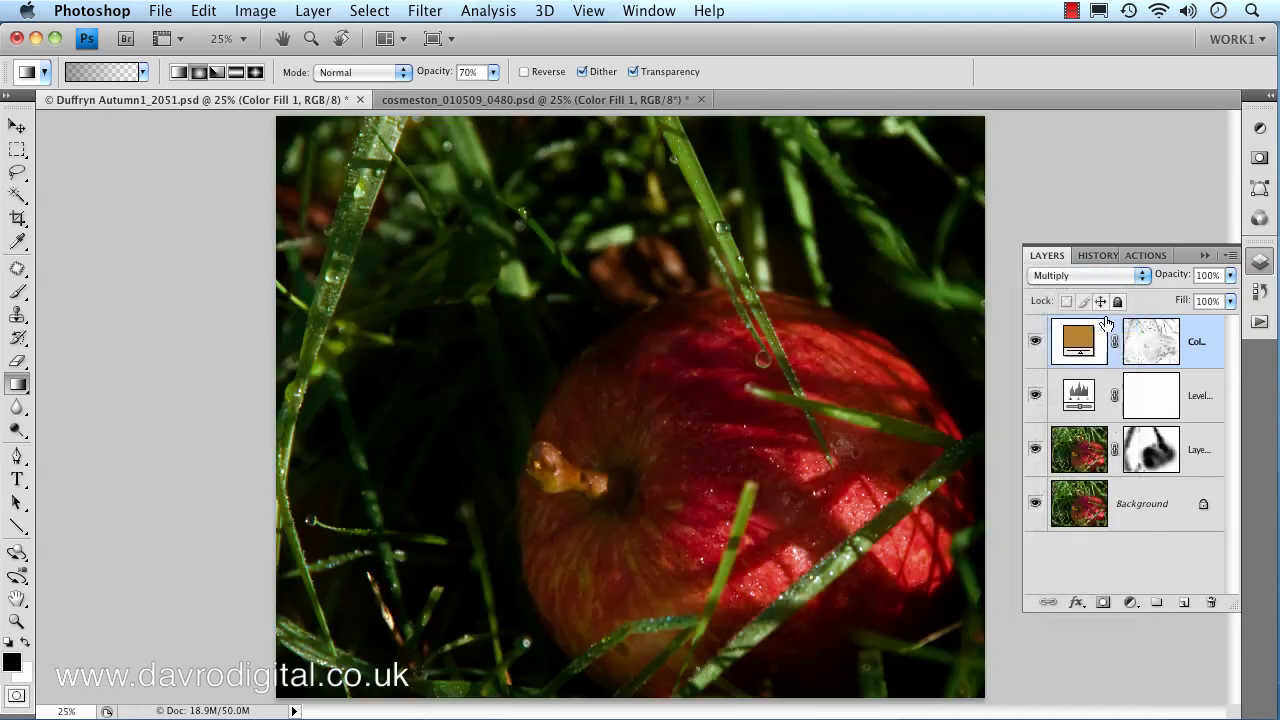
left_click(1035, 345)
left_click(1035, 343)
Lighten and desaturate the colour fill layer to the pale beige cfb49d.
double_click(1079, 340)
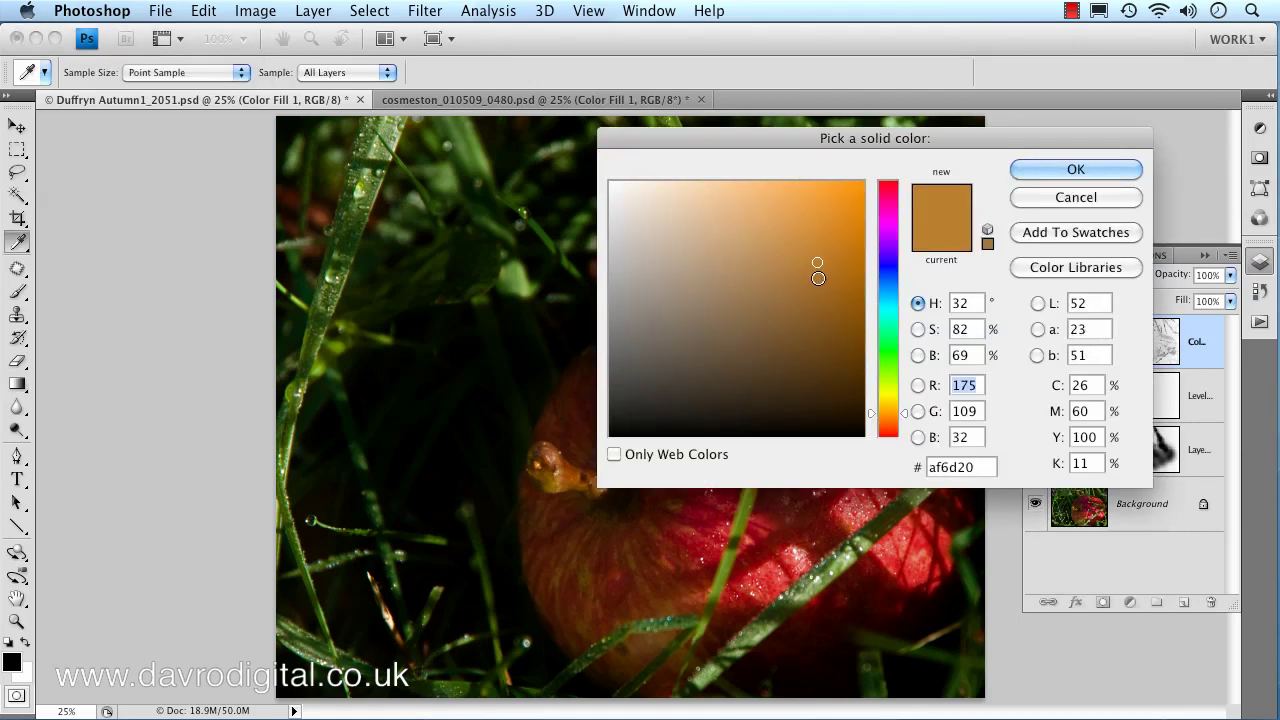
left_click_drag(806, 140, 1139, 163)
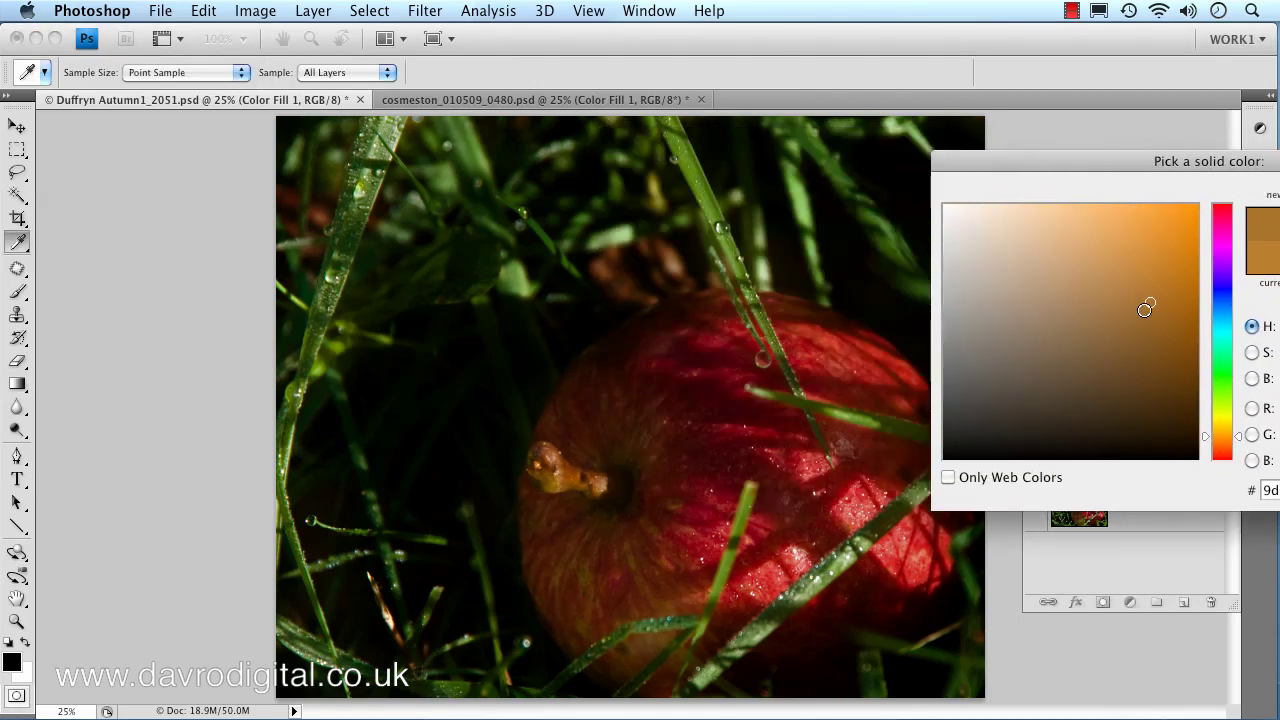
left_click(1130, 295)
mouse_move(1130, 295)
left_mouse_down()
mouse_move(1077, 272)
mouse_move(1045, 277)
mouse_move(1016, 251)
left_mouse_up()
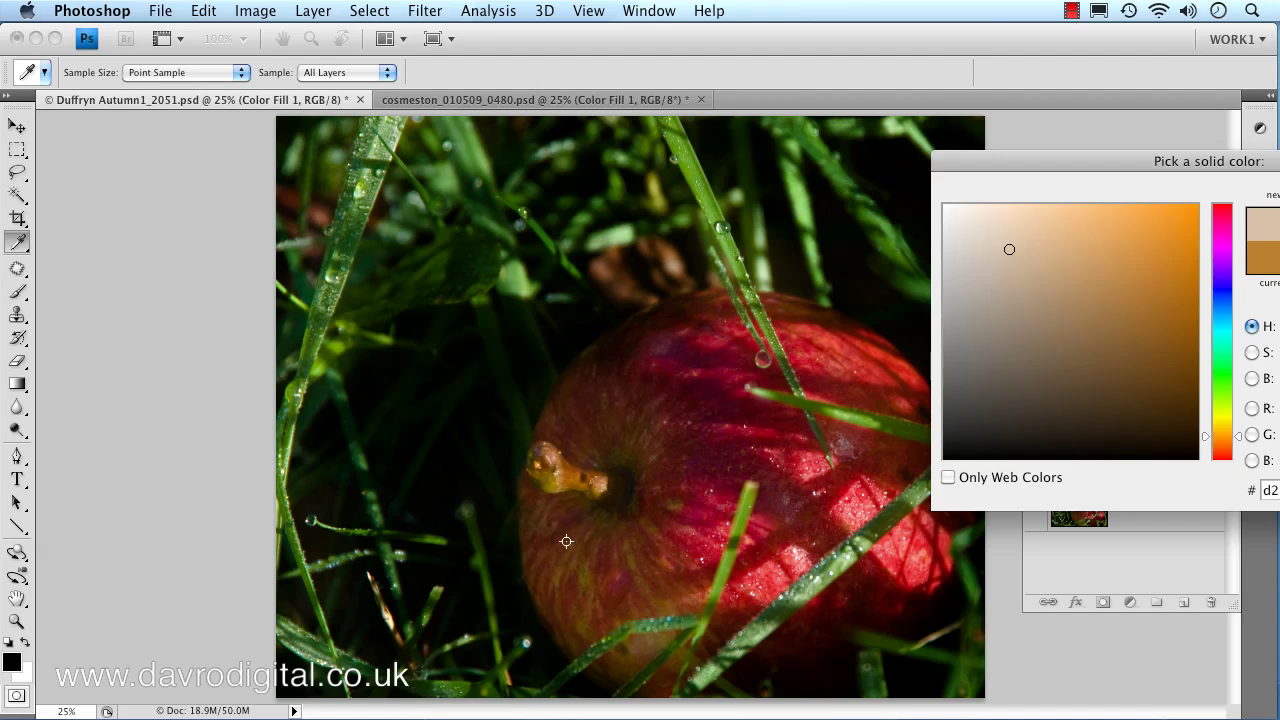
left_click(1008, 245)
mouse_move(1008, 242)
left_mouse_down()
mouse_move(1009, 272)
mouse_move(1003, 232)
left_mouse_up()
left_click(1235, 438)
left_click_drag(1012, 276, 1005, 252)
left_click_drag(1043, 169, 786, 191)
left_click(1156, 220)
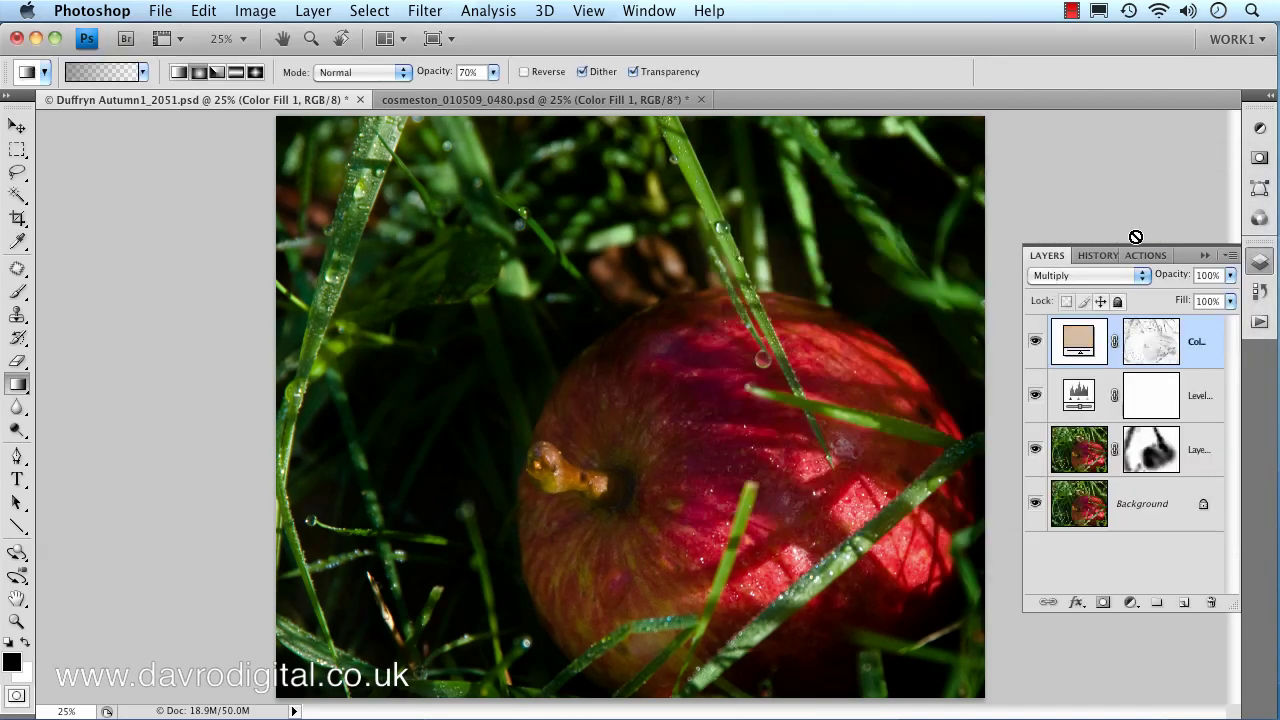
Fade the colour fill from the apple on its layer mask using black Foreground to Transparent radial gradients at 70% opacity.
left_click(1144, 346)
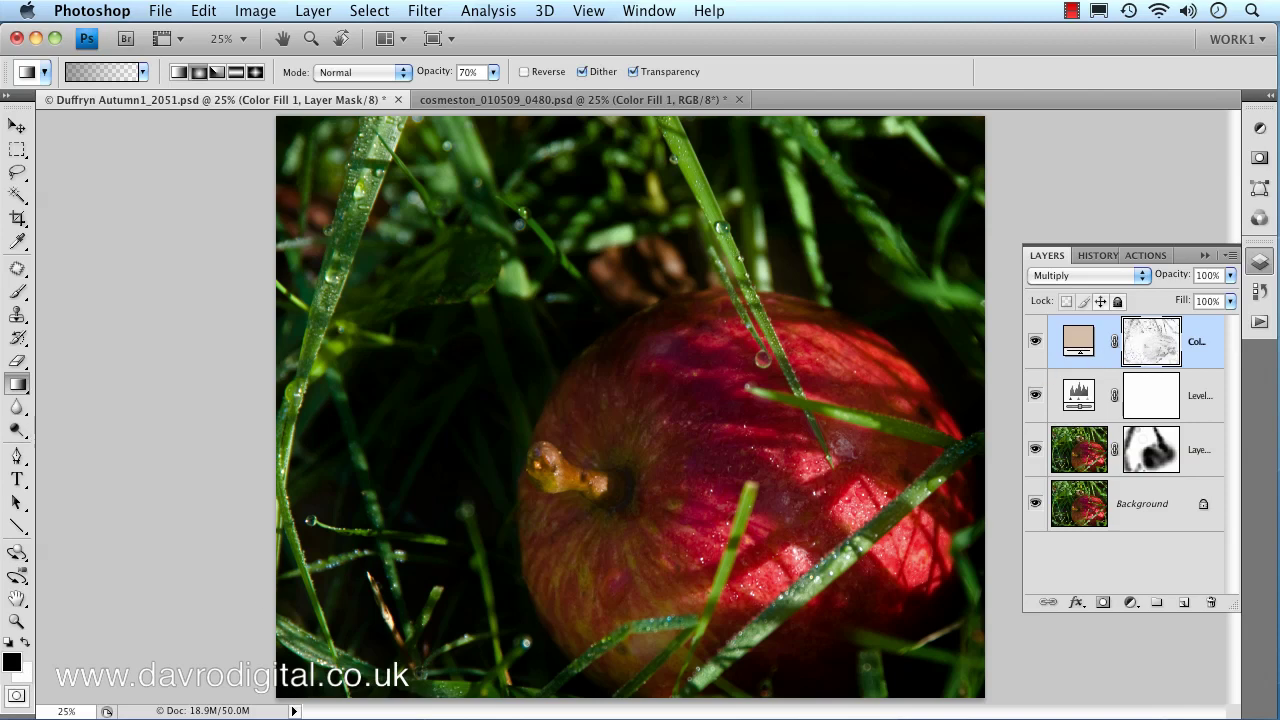
left_click(89, 75)
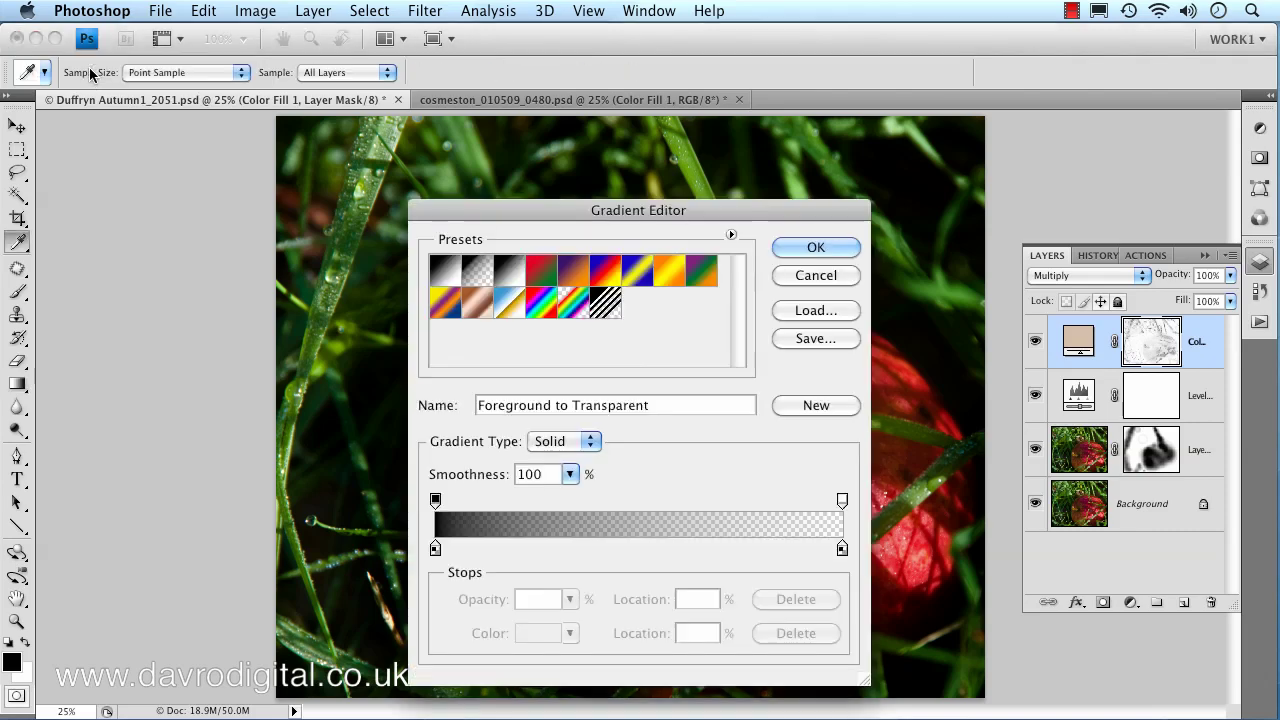
left_click(830, 245)
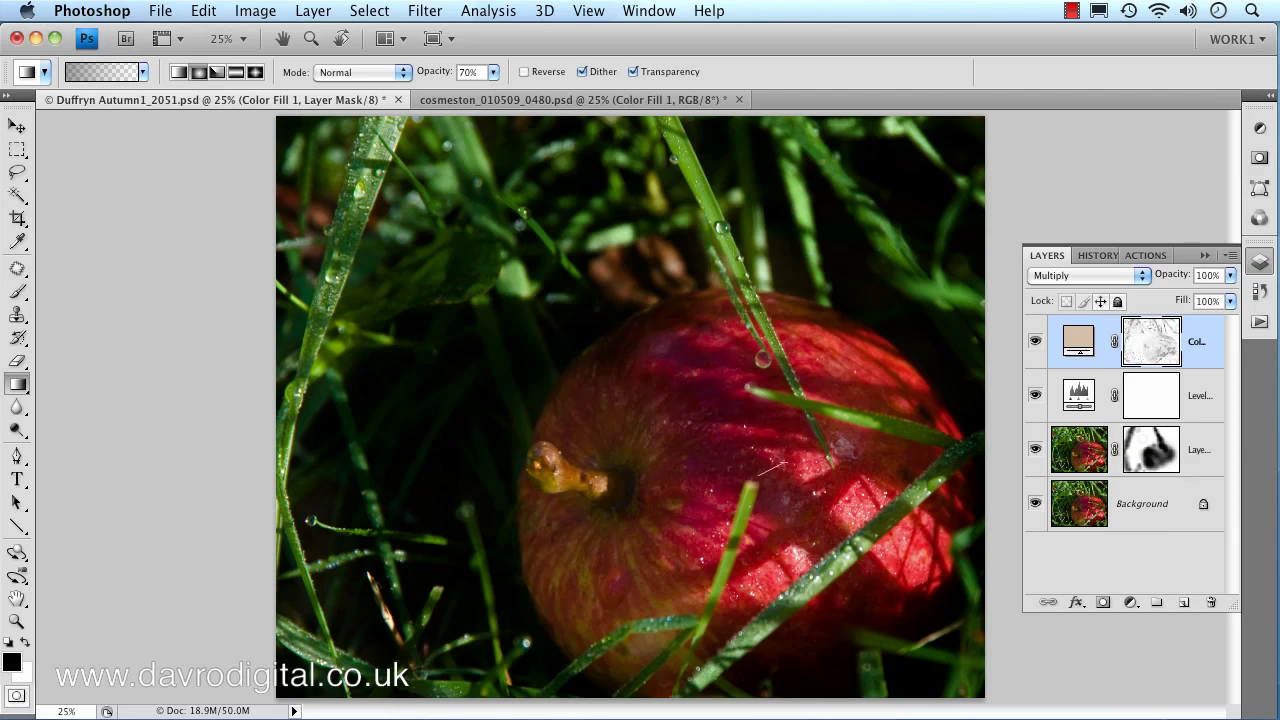
left_click_drag(733, 474, 622, 502)
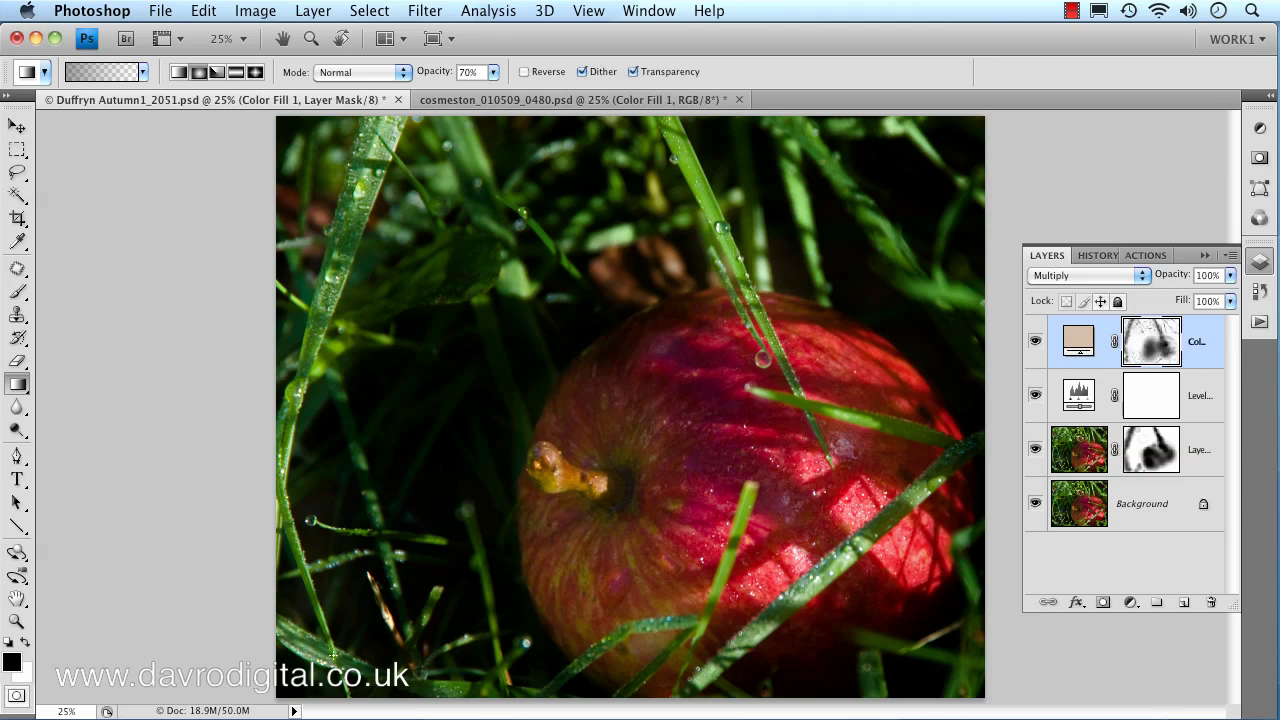
left_click_drag(544, 507, 649, 450)
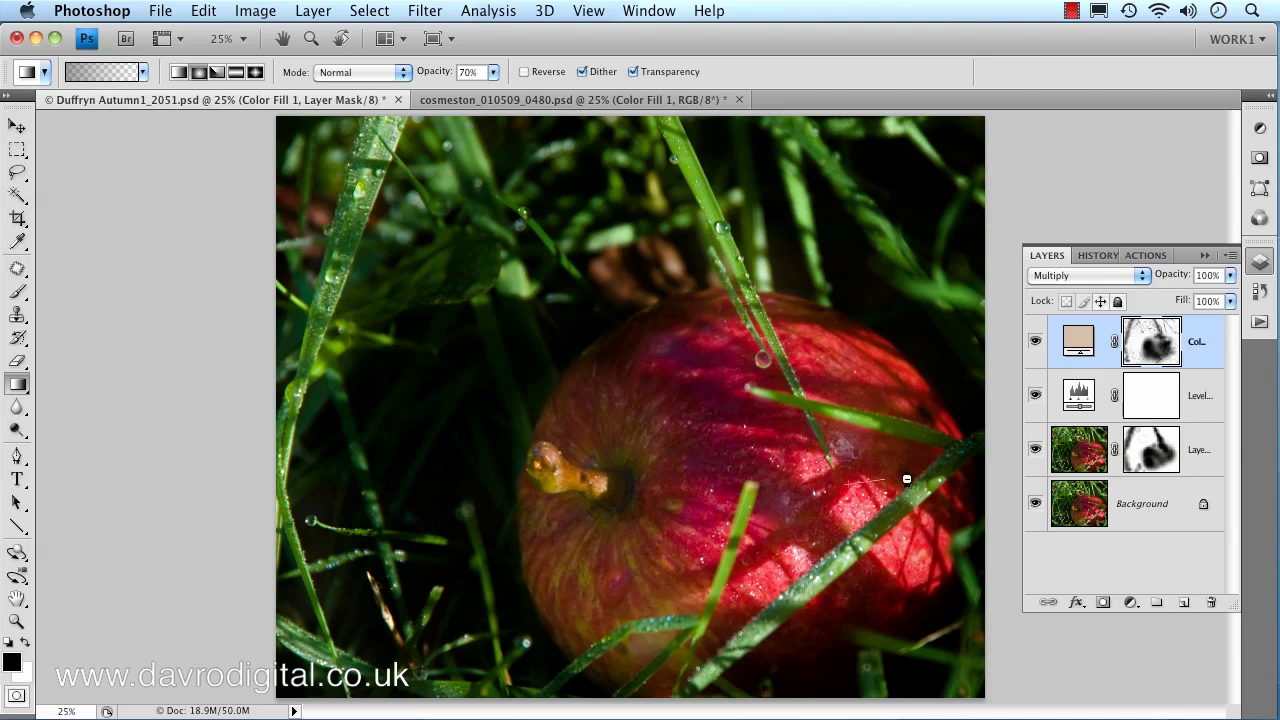
Try a pale green sampled from the grass as the fill layer's colour, and finally set it to the stem's orange ef9616.
double_click(1084, 340)
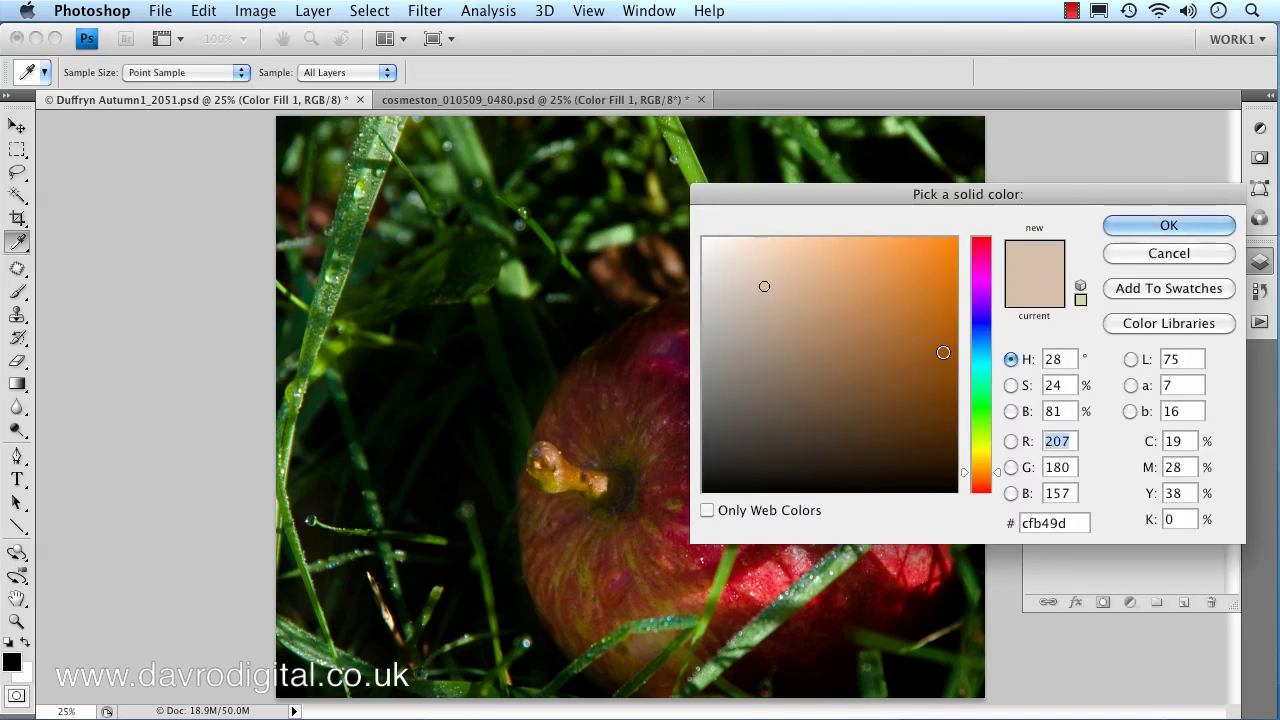
left_click(772, 304)
left_click_drag(772, 304, 777, 313)
left_click_drag(846, 194, 1039, 169)
left_click(704, 201)
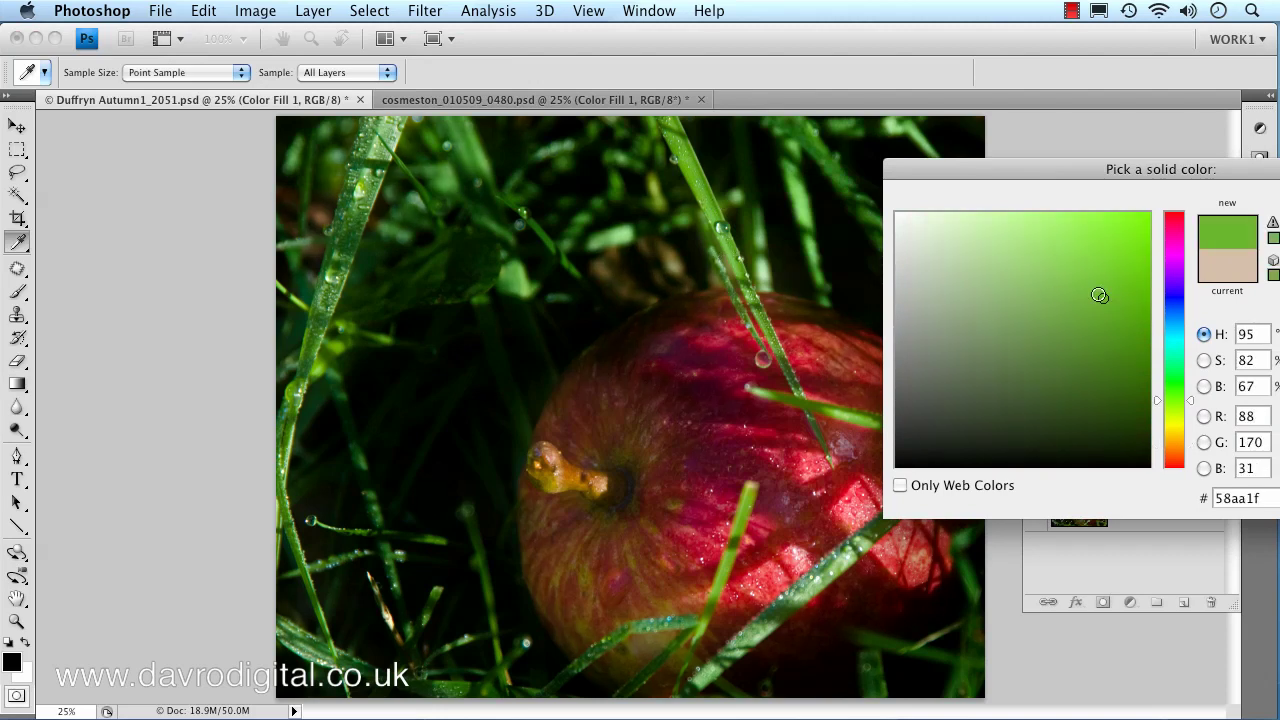
left_click_drag(1092, 296, 1015, 259)
left_click(1015, 259)
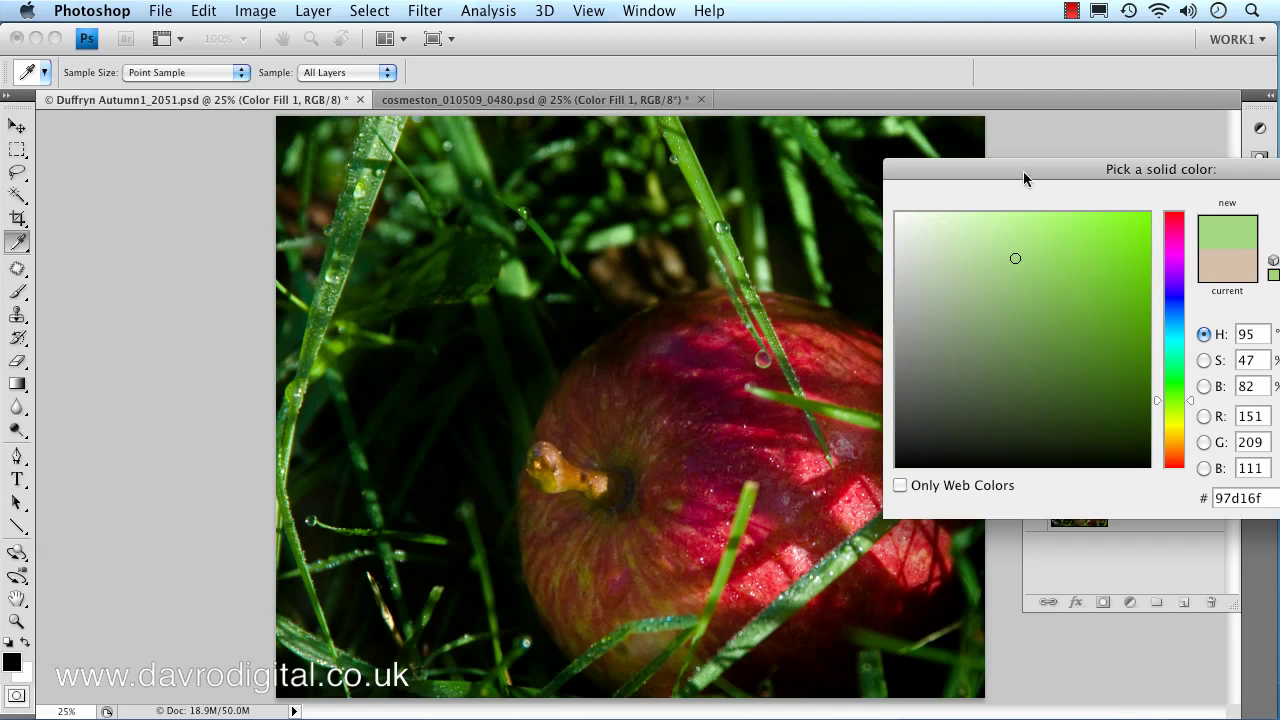
left_click_drag(1023, 171, 1005, 167)
left_click(536, 465)
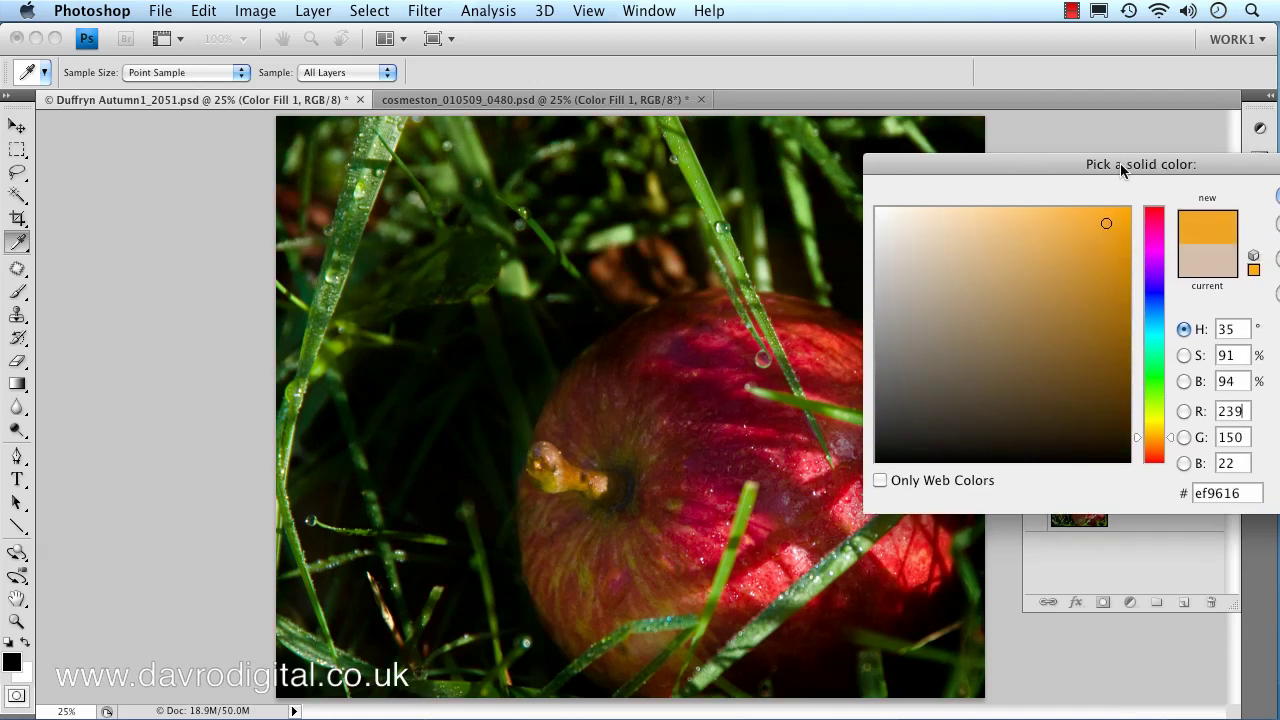
left_click_drag(1121, 170, 974, 182)
left_click(1178, 212)
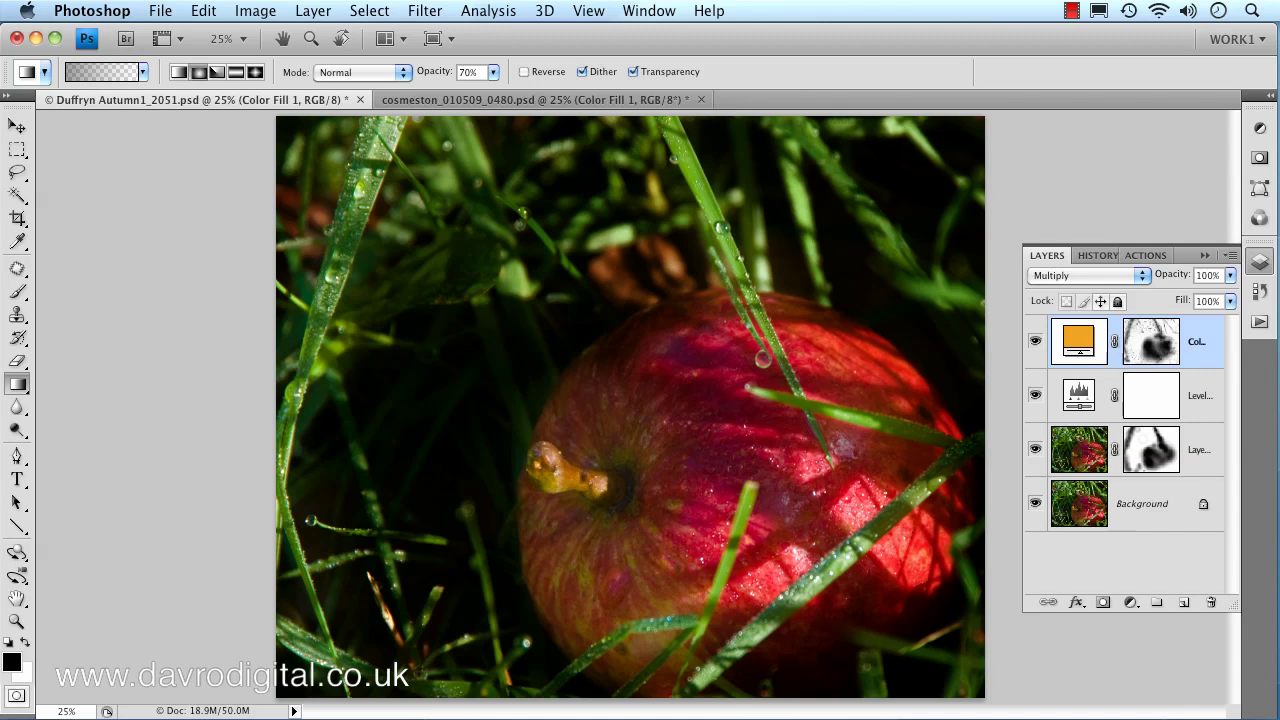
Compare the edited apple photo with its original Background layer alone.
left_click(1036, 508, "alt")
left_click(1036, 508, "alt")
left_click(450, 104)
left_click(342, 100)
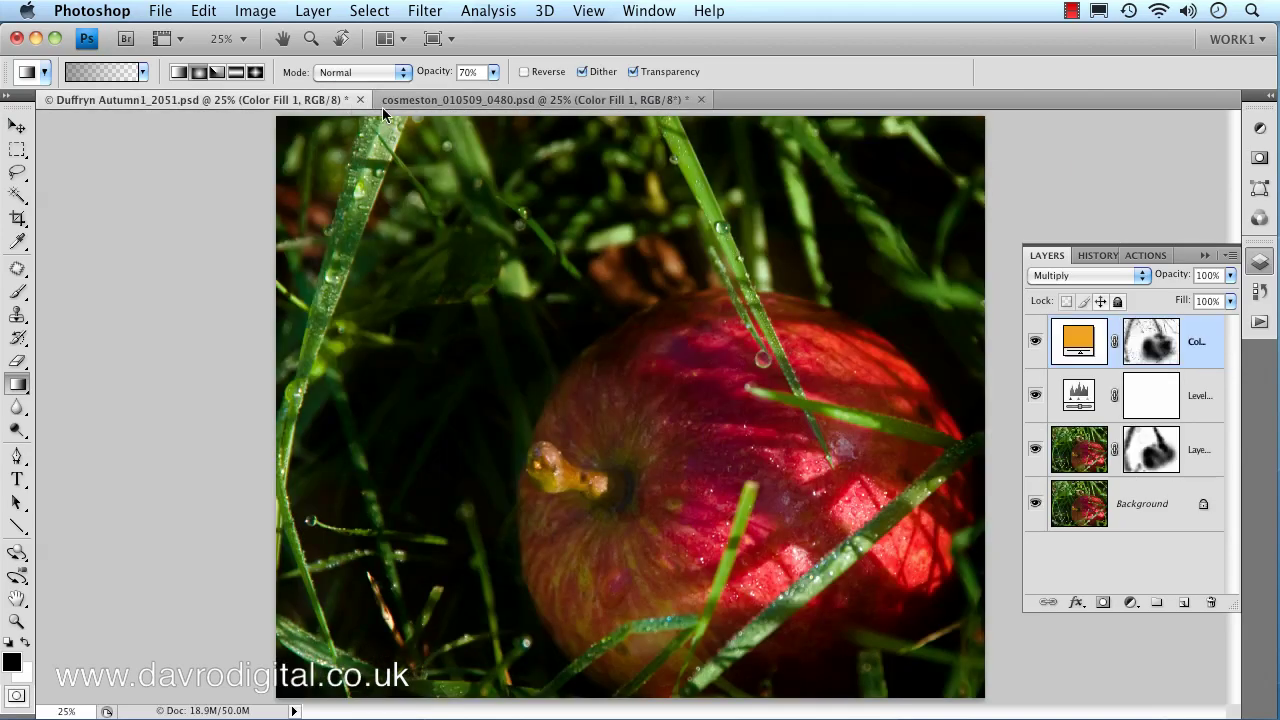
Run the 1024 3D black action on the apple photo, accepting Smart Sharpen with amount 76% and radius 1.0 pixels.
left_click(1146, 256)
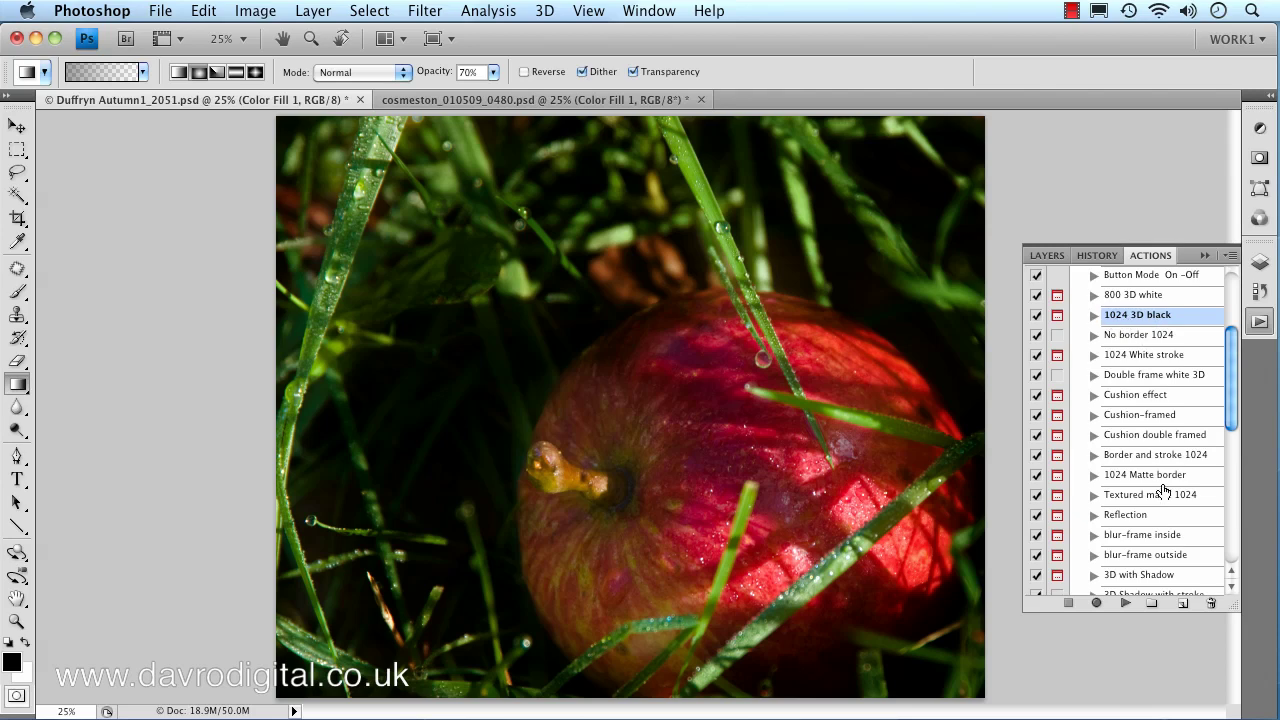
left_click(1124, 604)
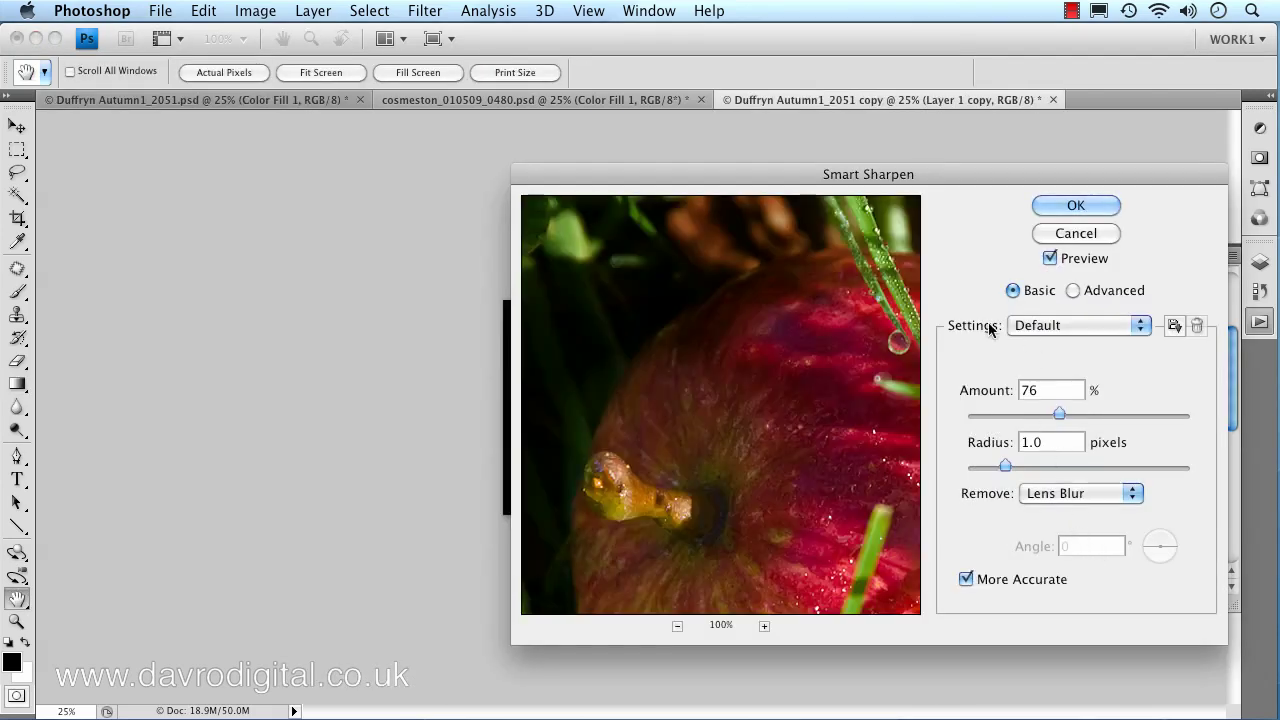
left_click_drag(803, 378, 840, 440)
left_click(1061, 203)
Reveal the sharpened top layer over the apple and its nearby grass blades with white gradients on its black mask.
left_click(612, 428, "super")
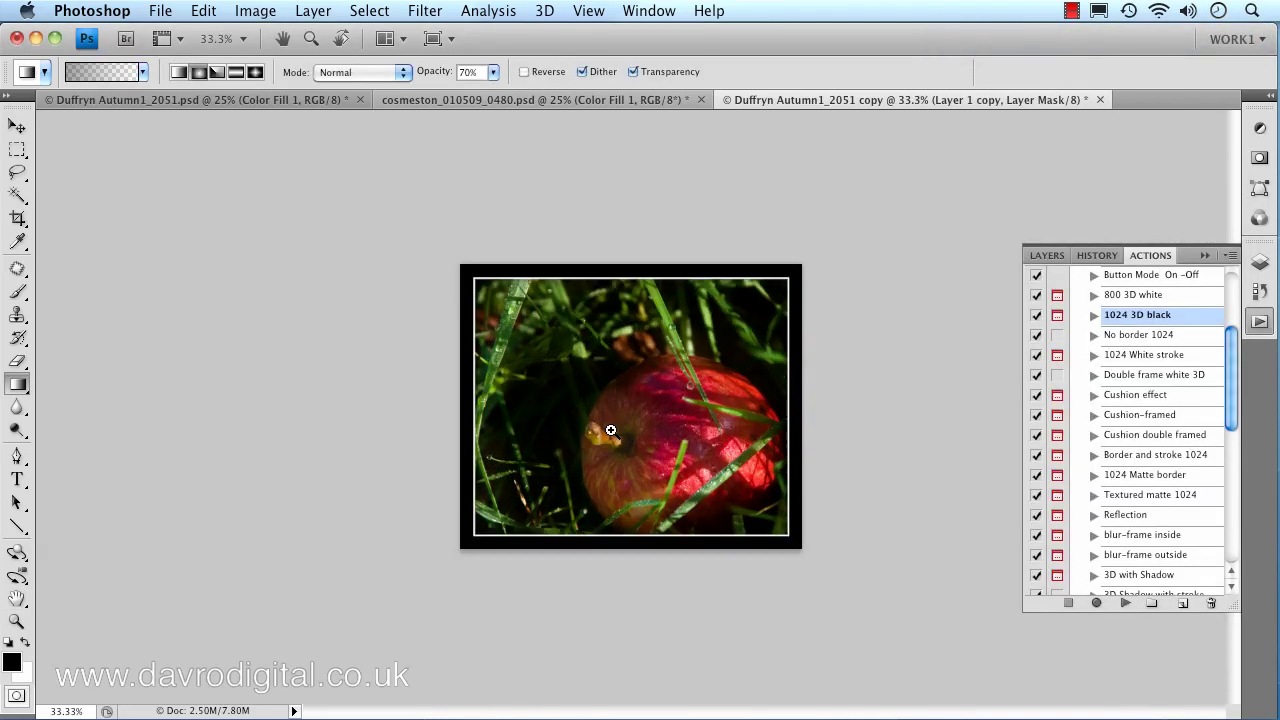
left_click(612, 428, "super")
left_click(616, 426, "super")
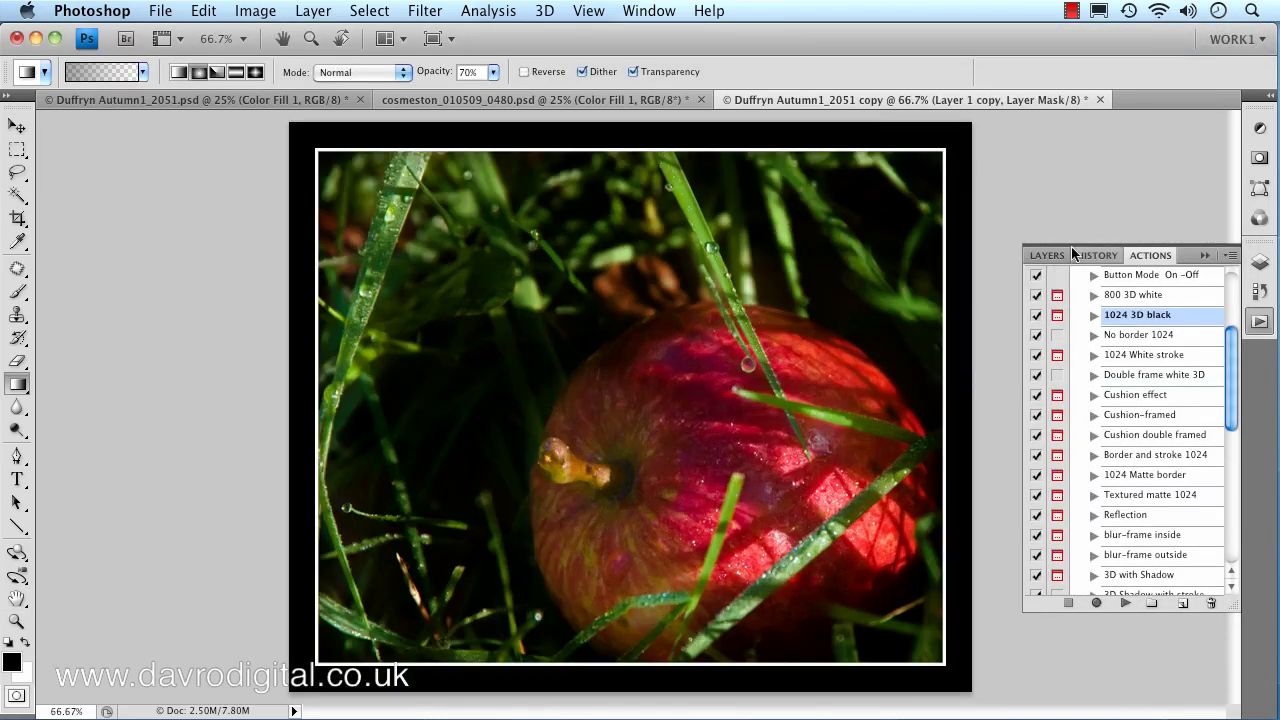
left_click(1047, 255)
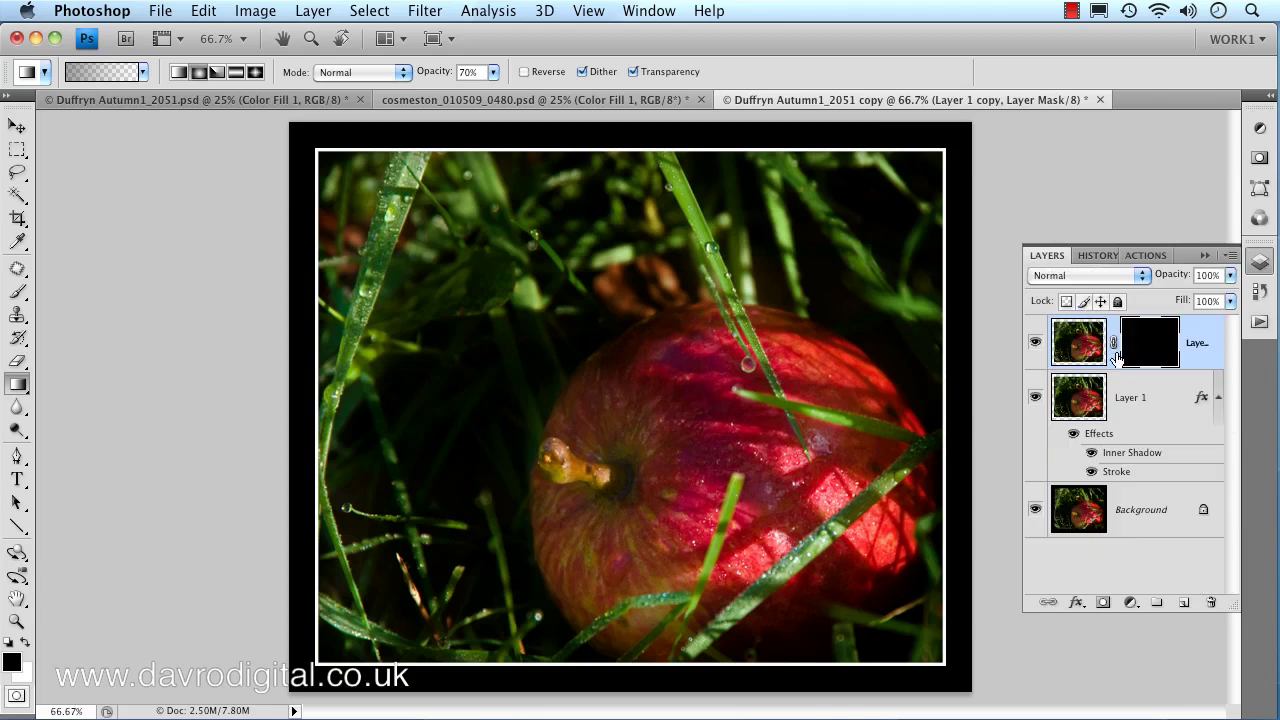
key("x")
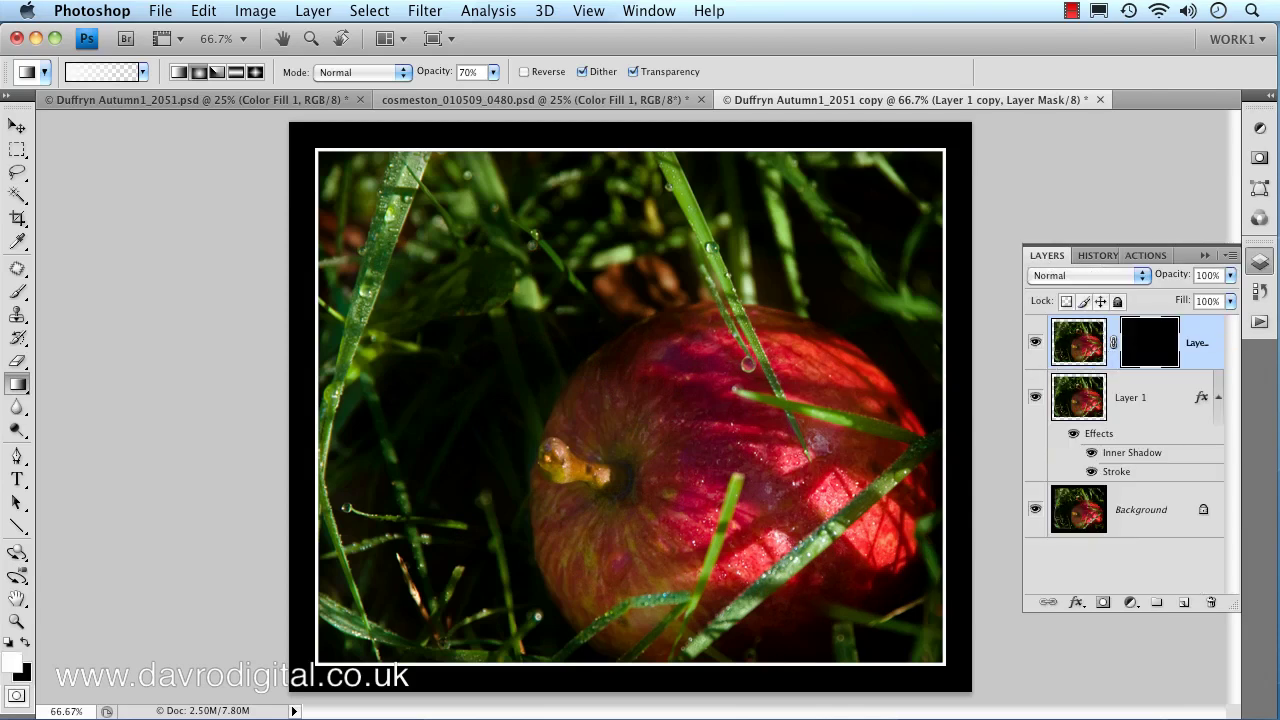
mouse_move(715, 383)
left_mouse_down()
mouse_move(698, 438)
mouse_move(729, 414)
mouse_move(764, 470)
left_mouse_up()
left_click_drag(695, 215, 712, 266)
left_click_drag(675, 166, 690, 212)
left_click_drag(707, 444, 601, 571)
left_click_drag(600, 492, 660, 590)
left_click_drag(811, 515, 720, 588)
Reveal the sharpening along the long grass blade left of the apple with white gradients on the mask.
left_click_drag(404, 186, 353, 298)
left_click_drag(351, 294, 323, 432)
left_click_drag(323, 418, 316, 480)
left_click_drag(347, 520, 408, 622)
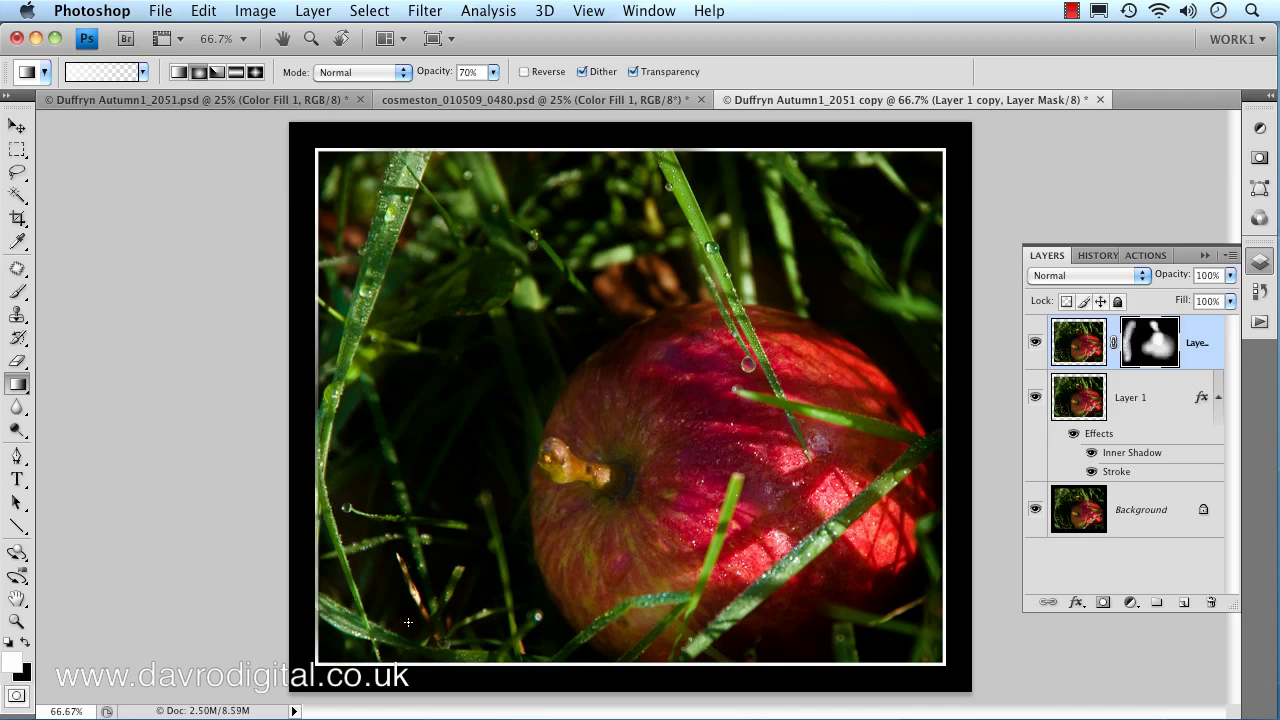
Set Layer 1's white stroke to 2 px and its inner shadow size to 87 px in the layer style.
double_click(1131, 472)
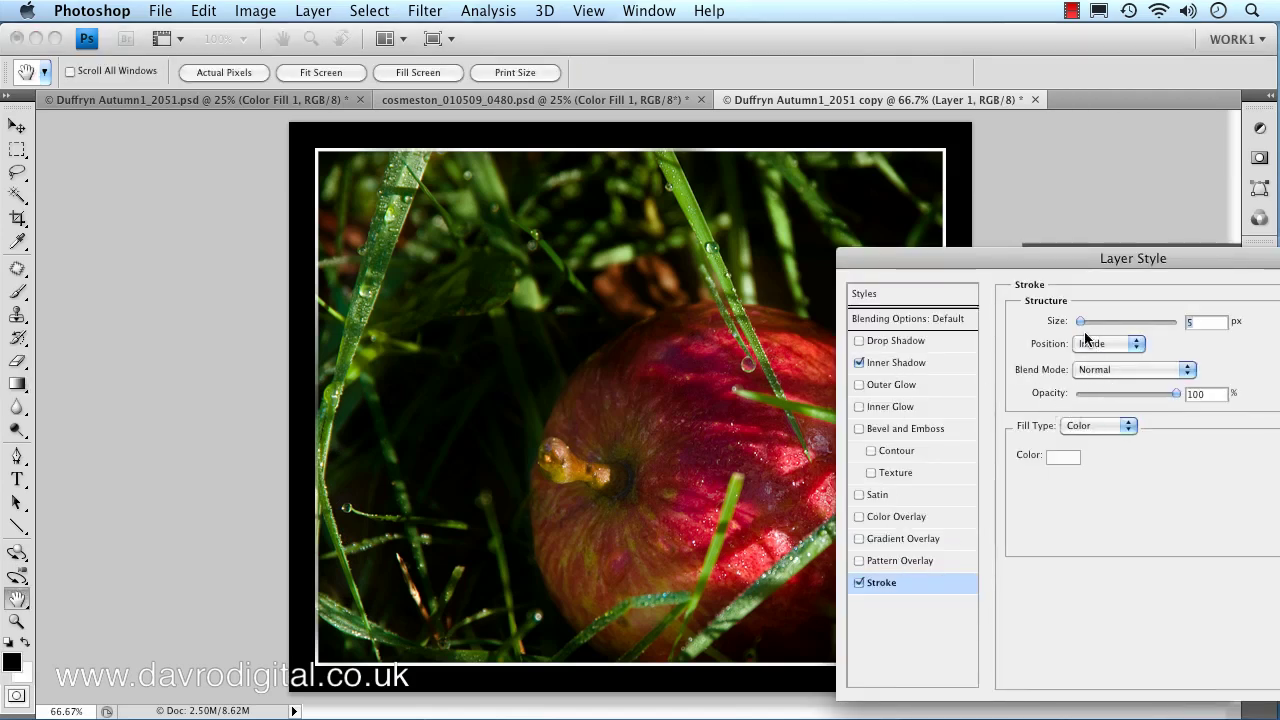
left_click_drag(1083, 325, 1077, 325)
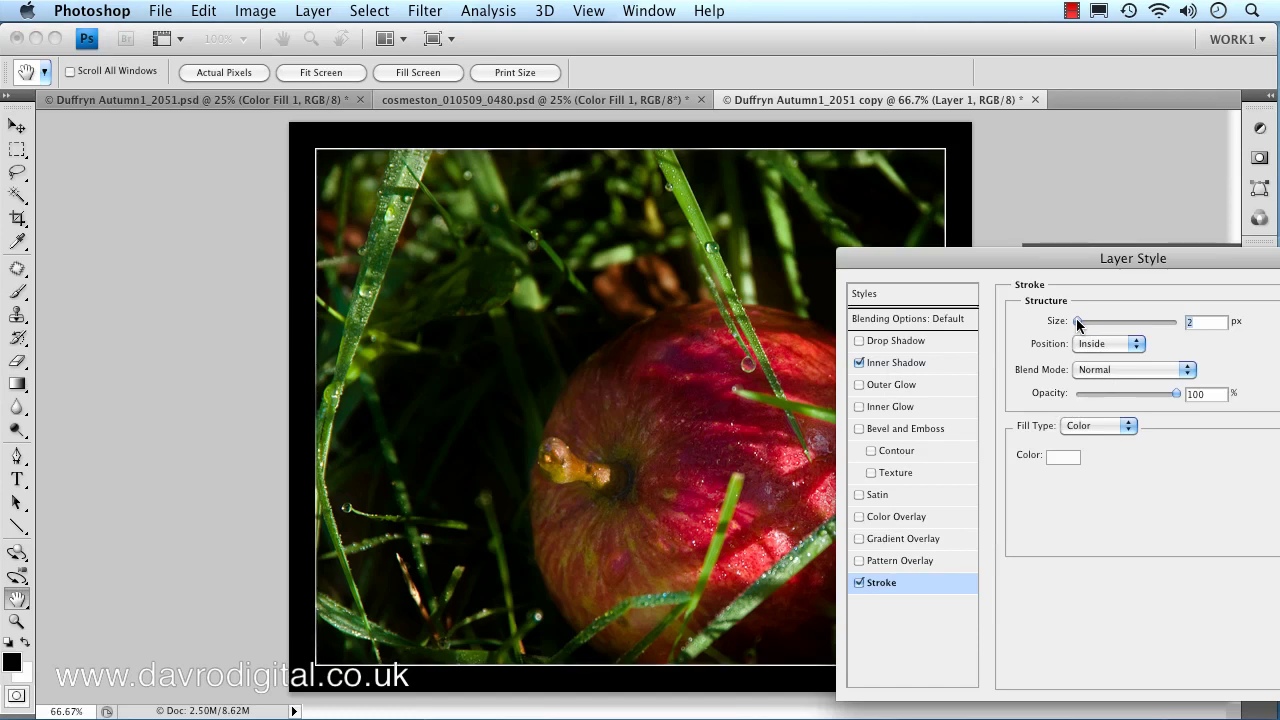
left_click(913, 364)
mouse_move(1097, 447)
left_mouse_down()
mouse_move(1110, 449)
mouse_move(1074, 441)
mouse_move(1104, 436)
left_mouse_up()
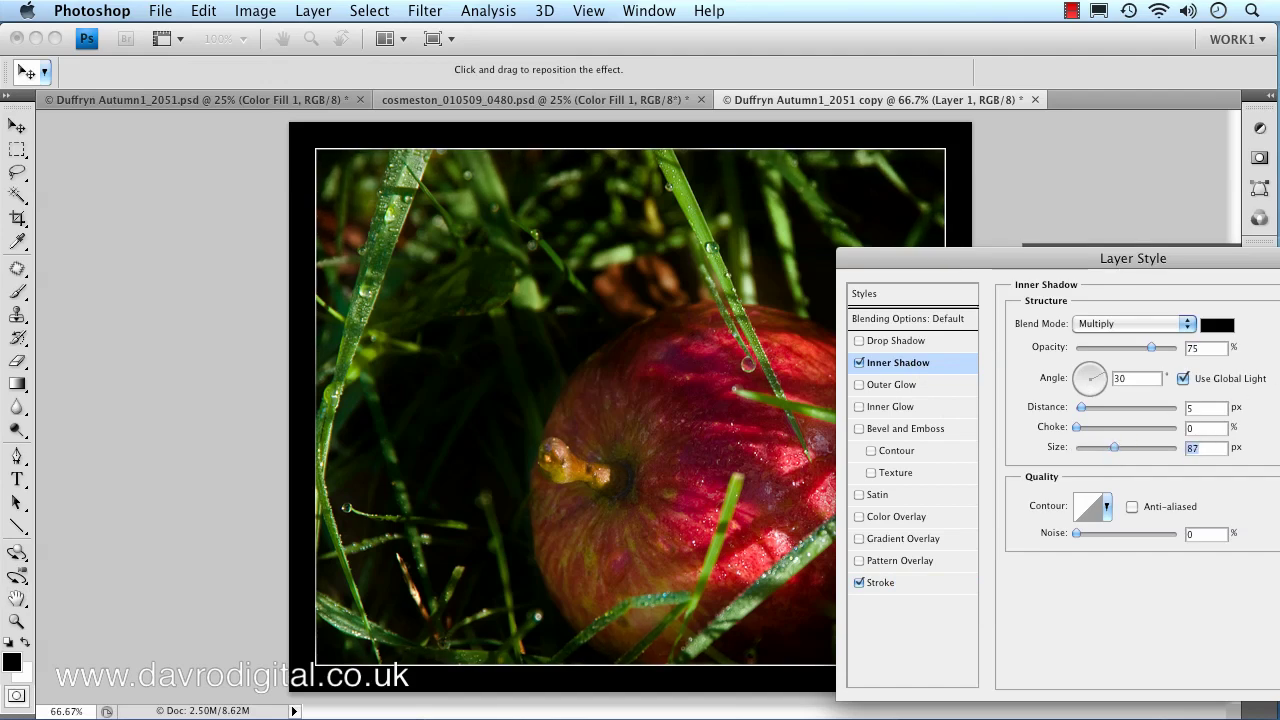
key("Return")
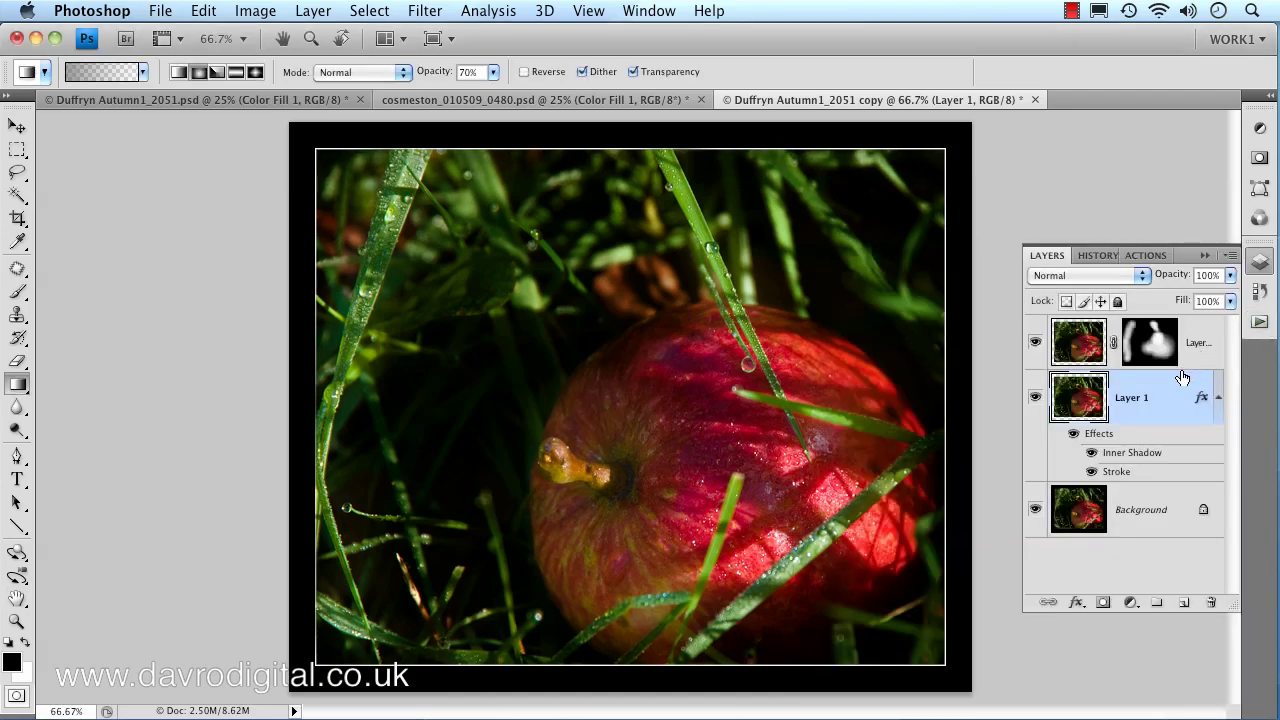
Merge the sharpened top layer and Layer 1 down into the Background of the framed apple copy.
left_click(1088, 349)
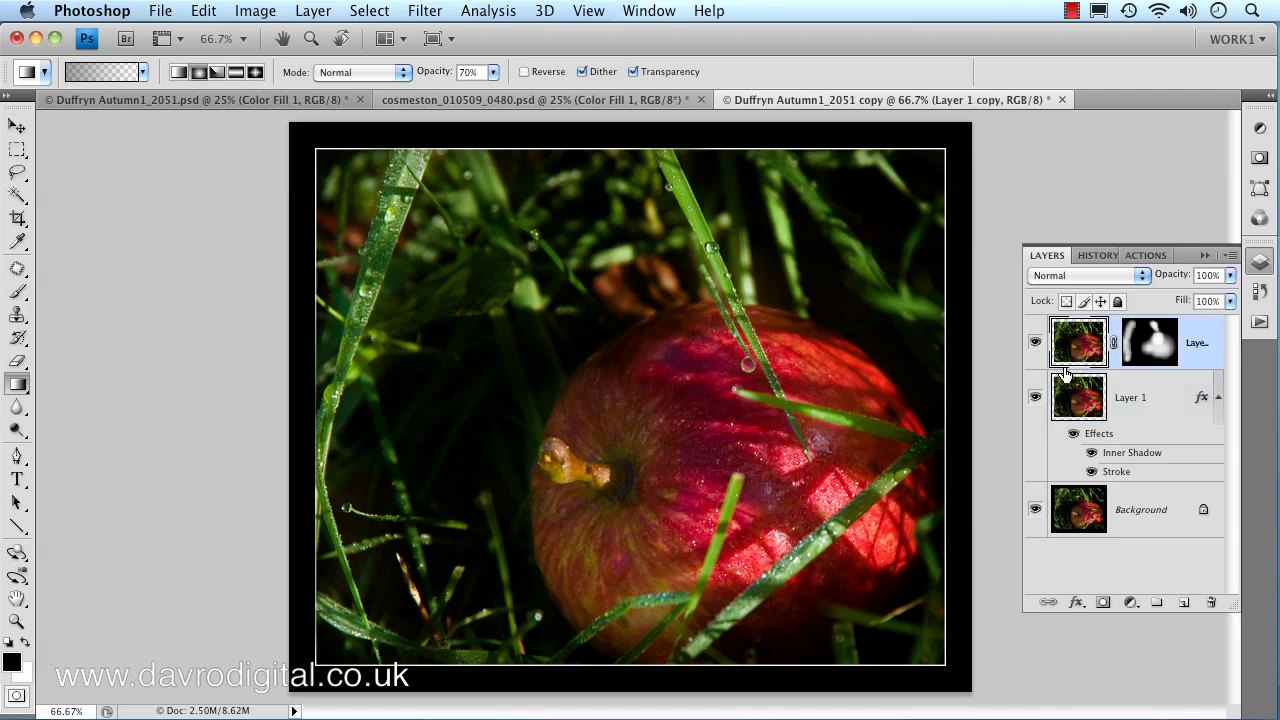
key("super+e")
key("super+e")
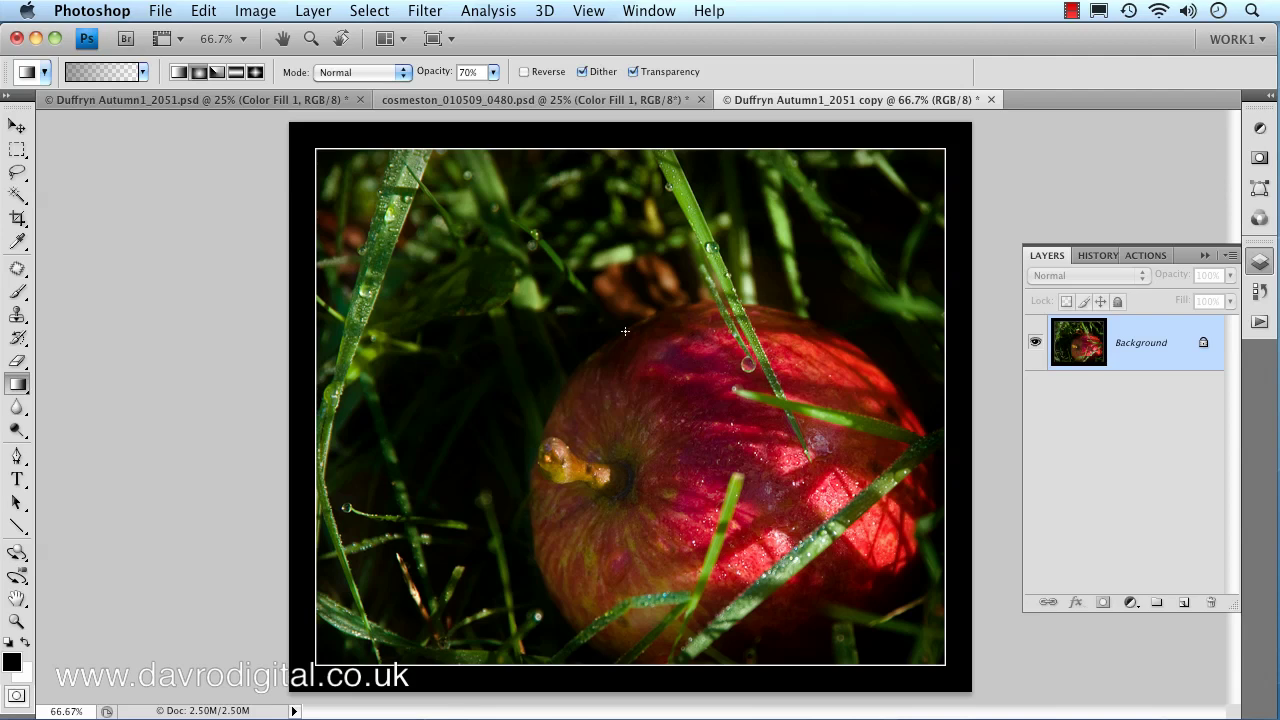
Compare the edited bluebell photo with its original Background layer alone, and return to the full-size layered apple document.
left_click(426, 104)
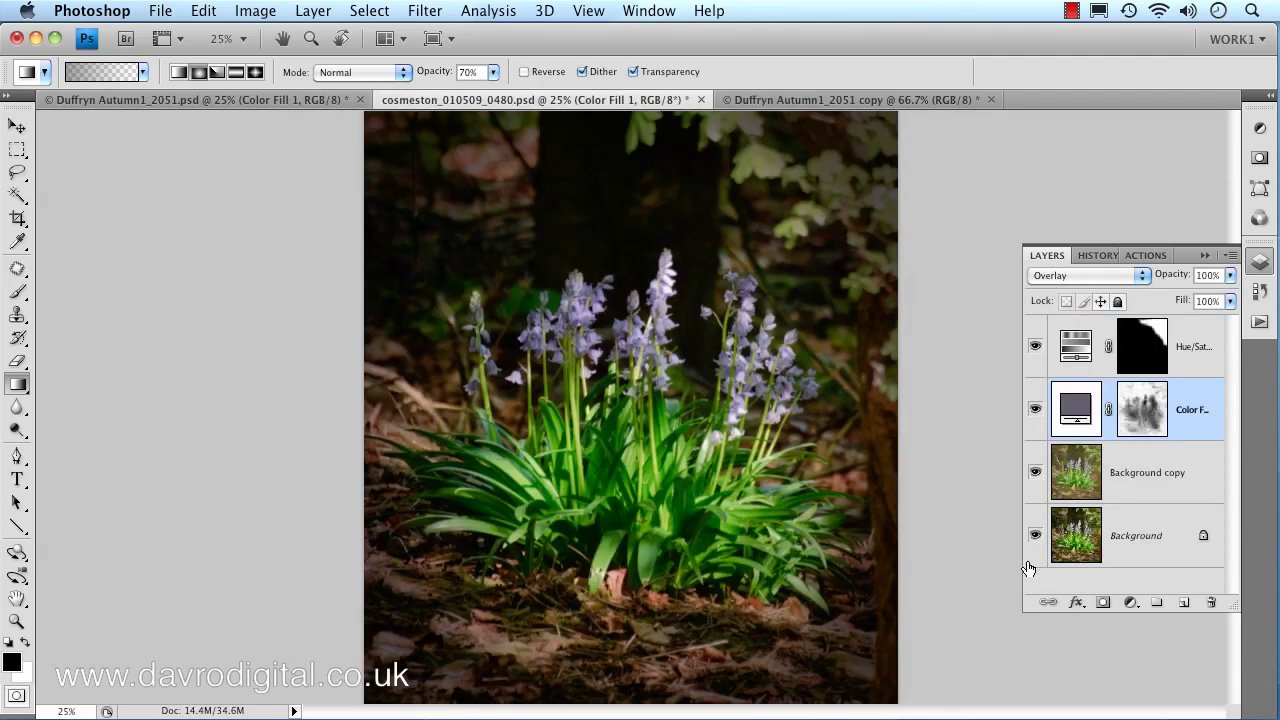
left_click(1035, 537, "alt")
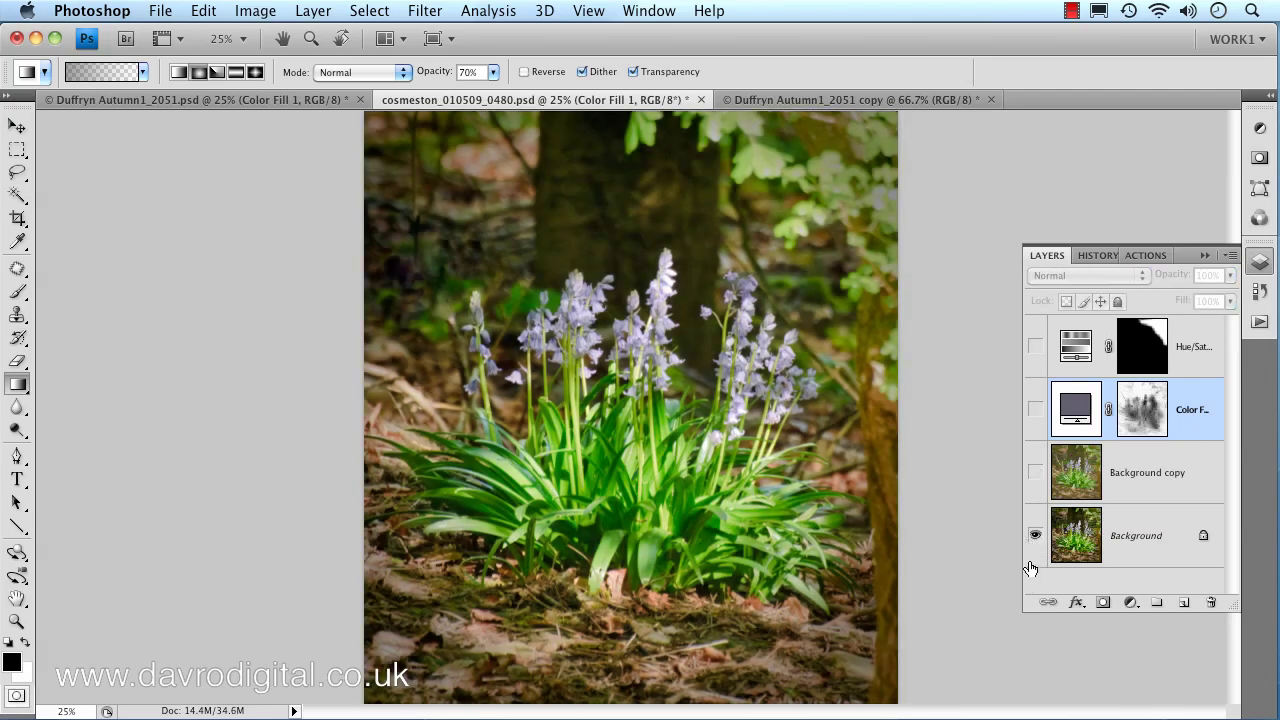
left_click(1035, 537, "alt")
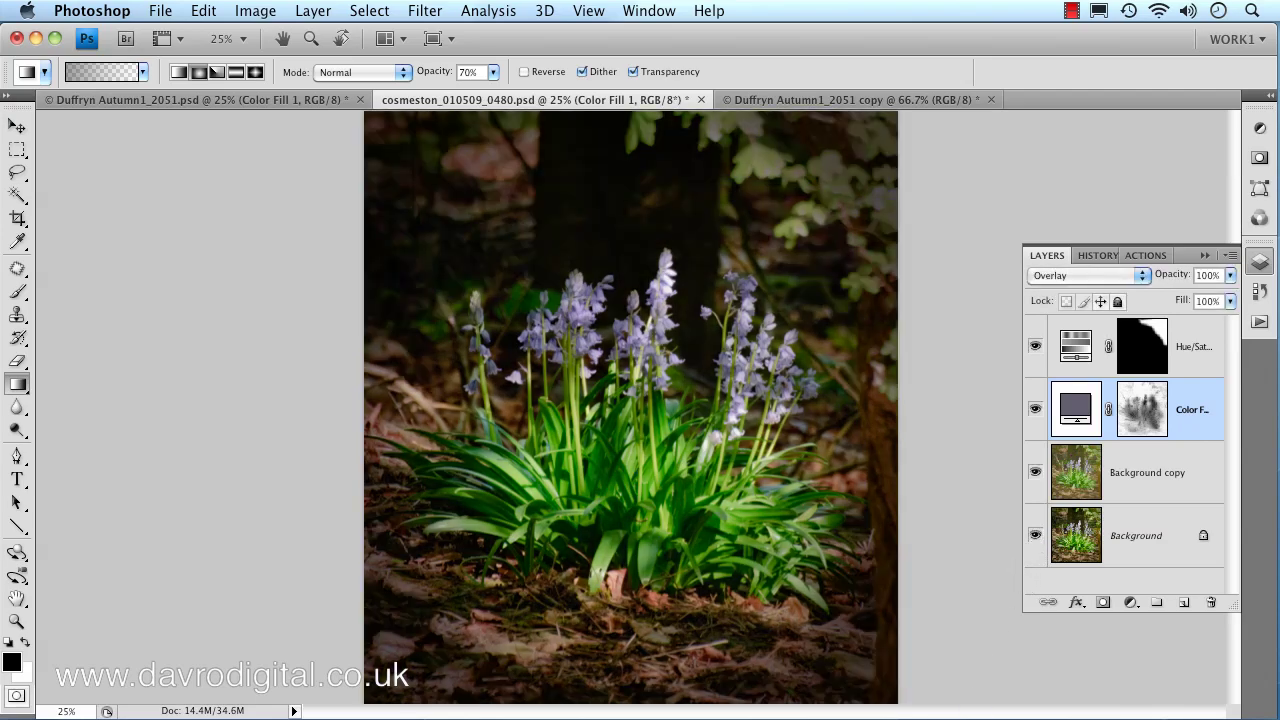
left_click(247, 103)
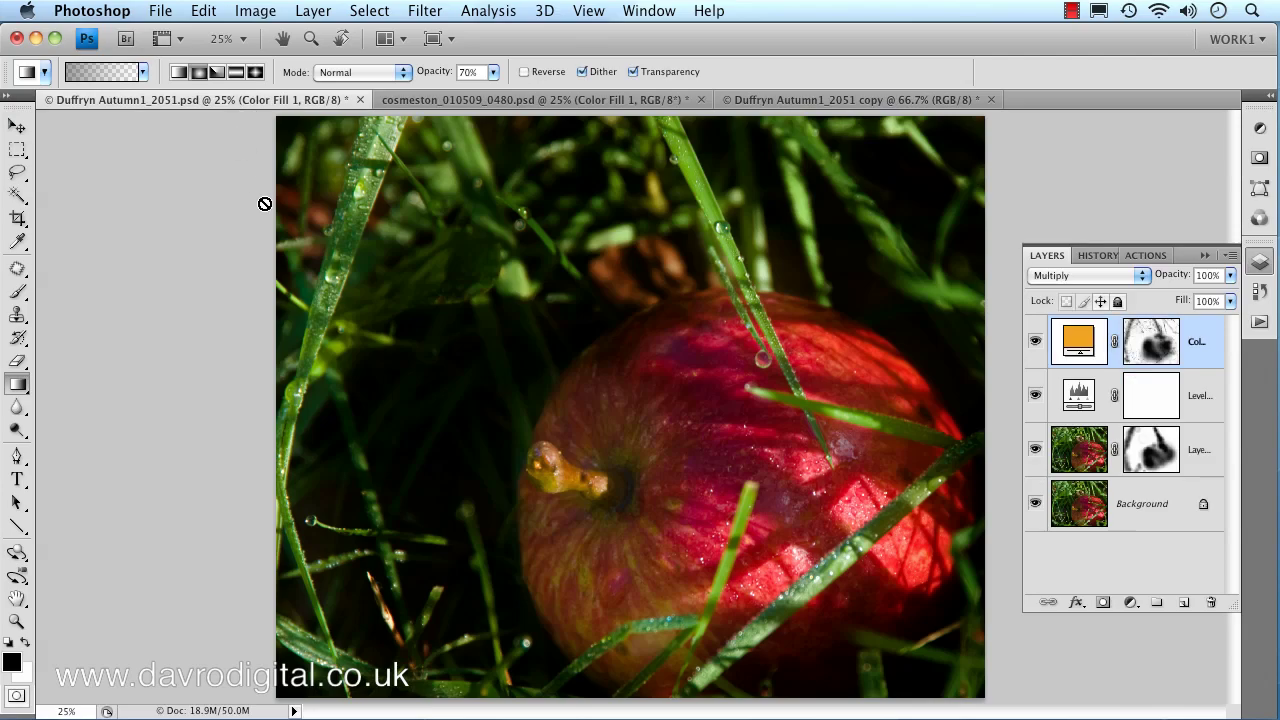